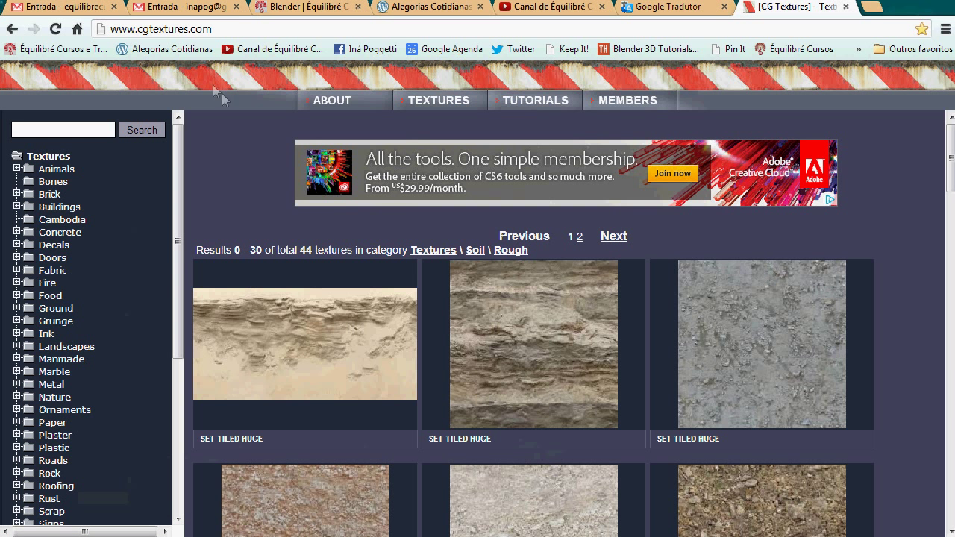
# - Browse CG Textures to the Soil \ Rough category, listing its 44 textures
pyautogui.moveTo(214, 29); pyautogui.dragTo(111, 23)
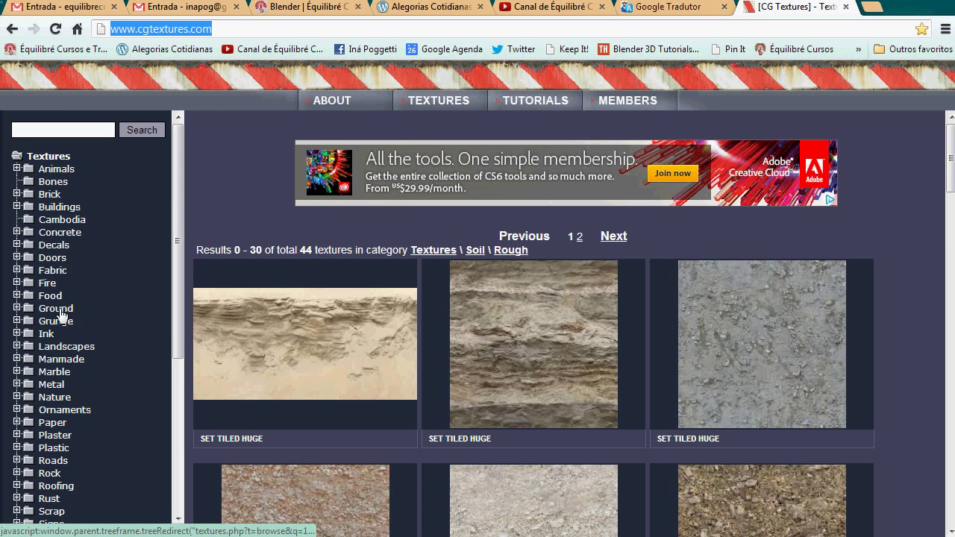
pyautogui.moveTo(177, 355)
pyautogui.mouseDown()
pyautogui.moveTo(179, 459)
pyautogui.moveTo(148, 447)
pyautogui.mouseUp()
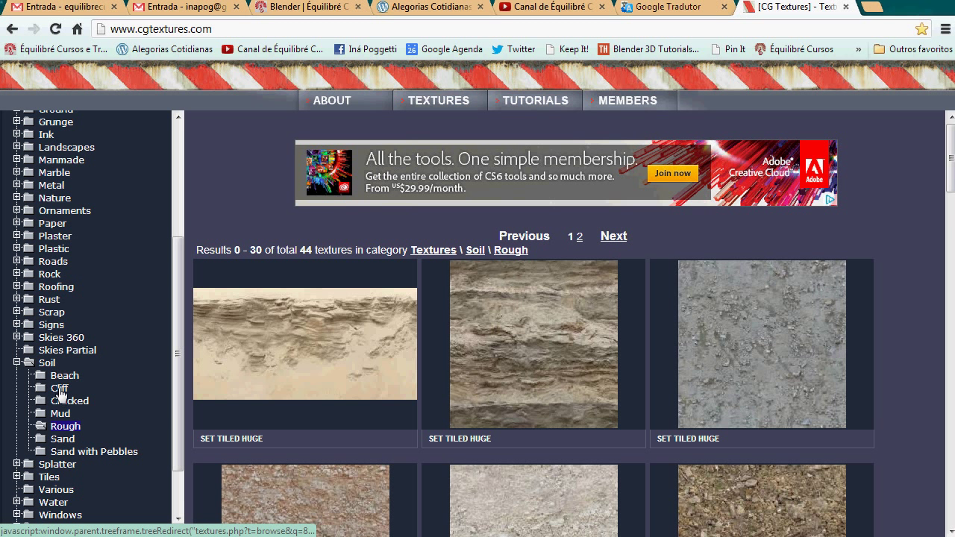
# - Look through the Cliff soil textures, then the Tiles > Broken Tiles textures
pyautogui.click(66, 392)
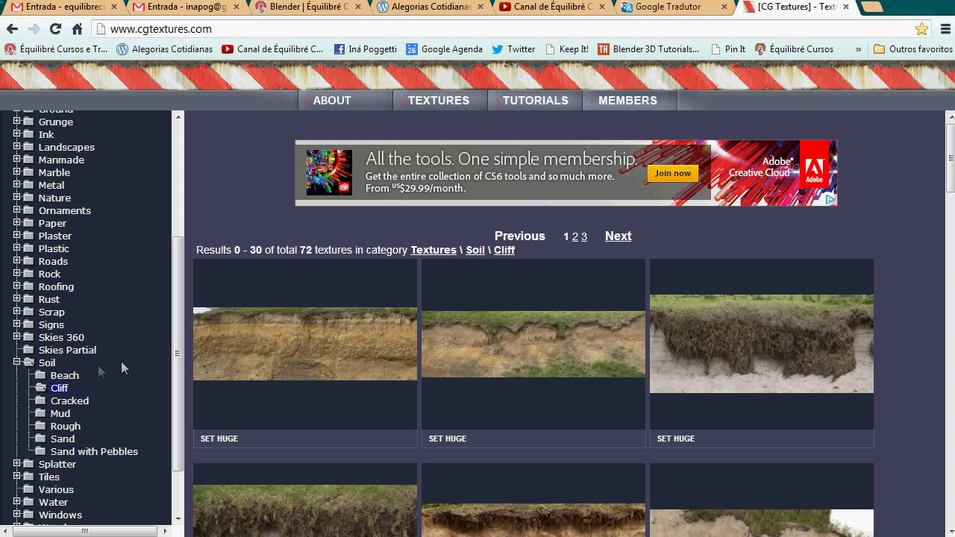
pyautogui.click(17, 363)
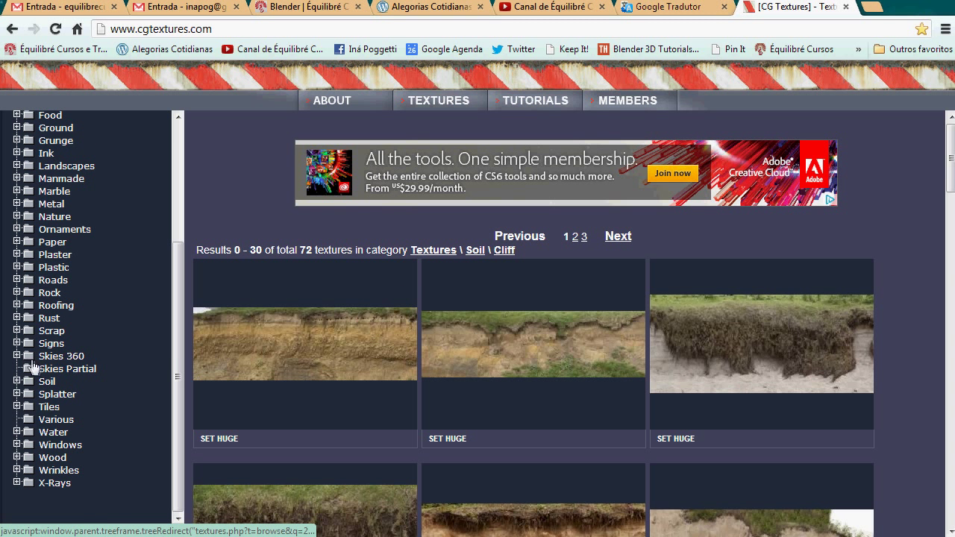
pyautogui.click(46, 409)
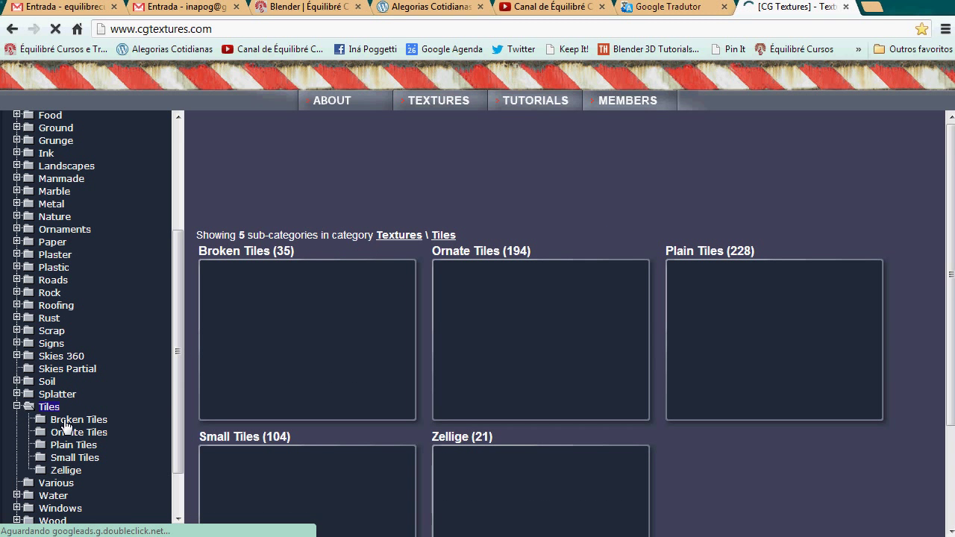
pyautogui.click(66, 419)
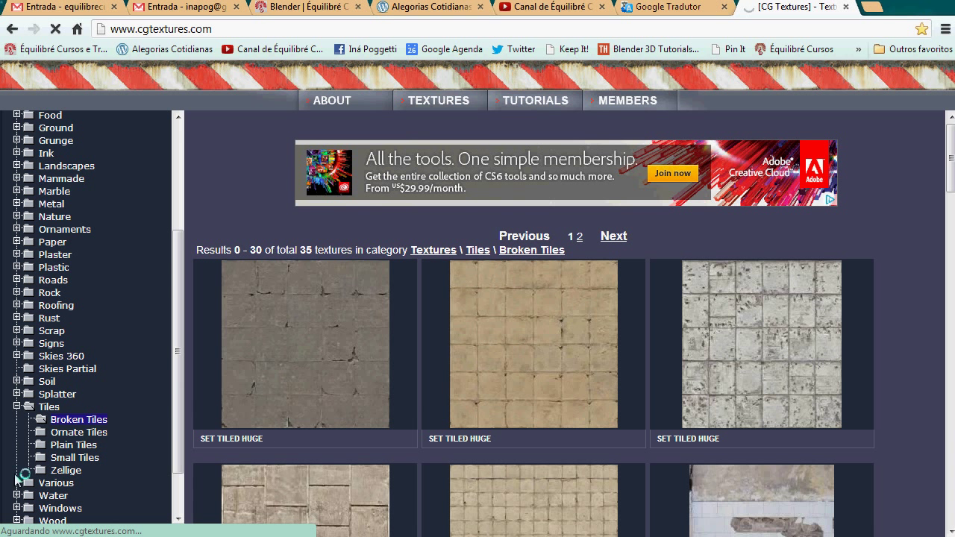
# - Open the Water category to see its five sub-categories
pyautogui.click(47, 497)
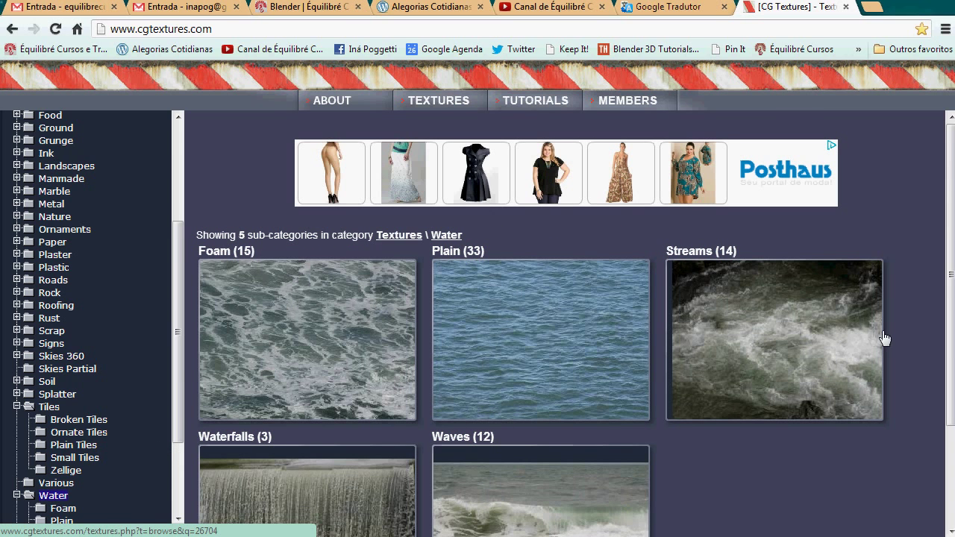
pyautogui.moveTo(948, 291)
pyautogui.mouseDown()
pyautogui.moveTo(947, 379)
pyautogui.moveTo(902, 279)
pyautogui.mouseUp()
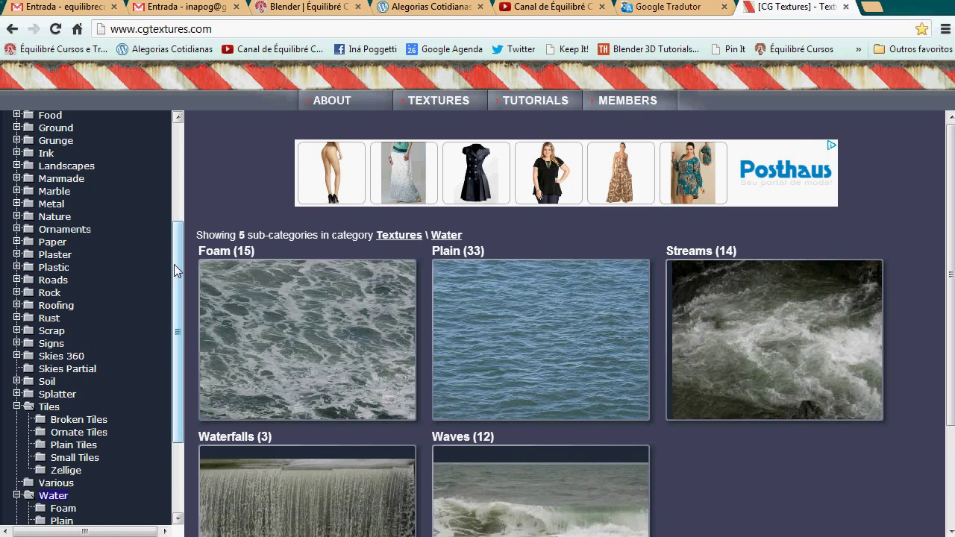
pyautogui.moveTo(175, 266); pyautogui.dragTo(181, 143)
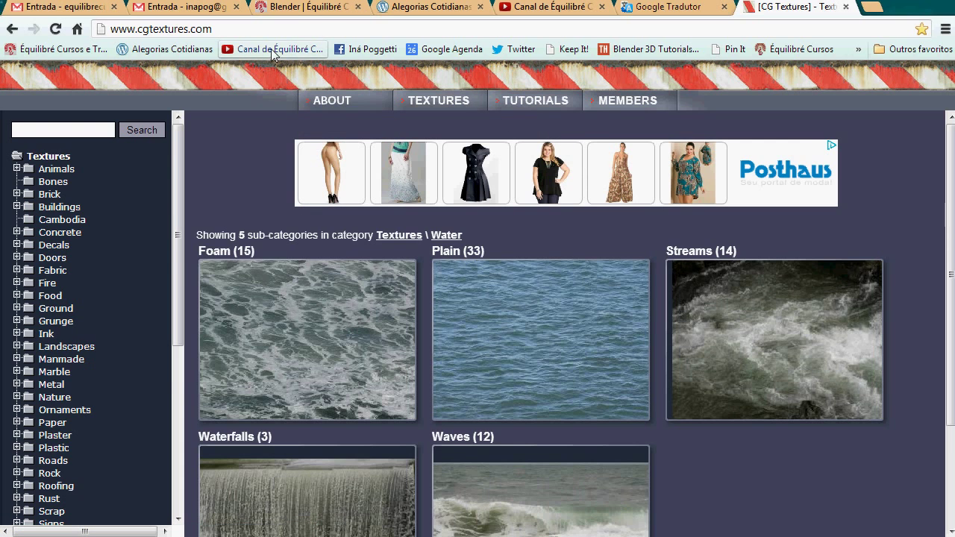
# - Scroll the Équilibré Blender tutorial posts down to the pagination, then go to the channel page
pyautogui.click(293, 12)
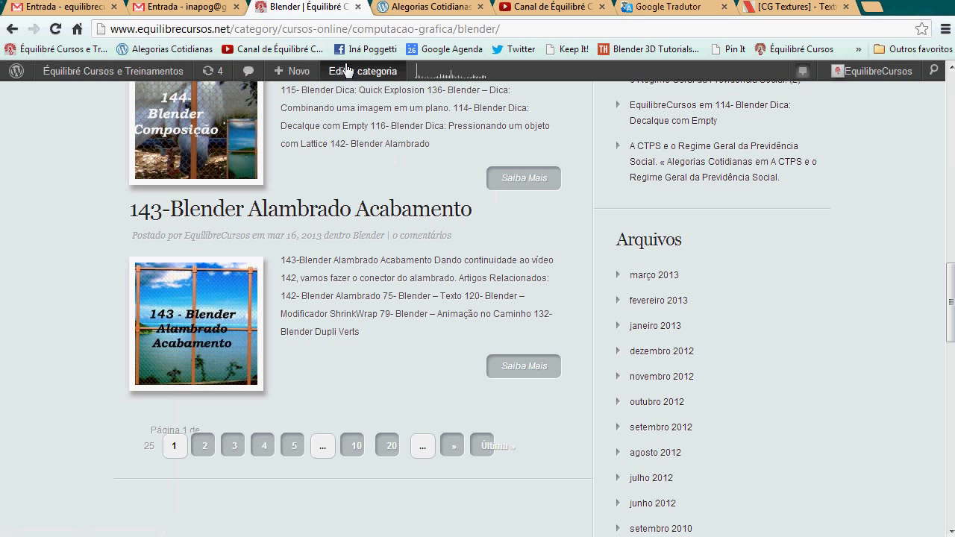
pyautogui.scroll(5, 447, 71)
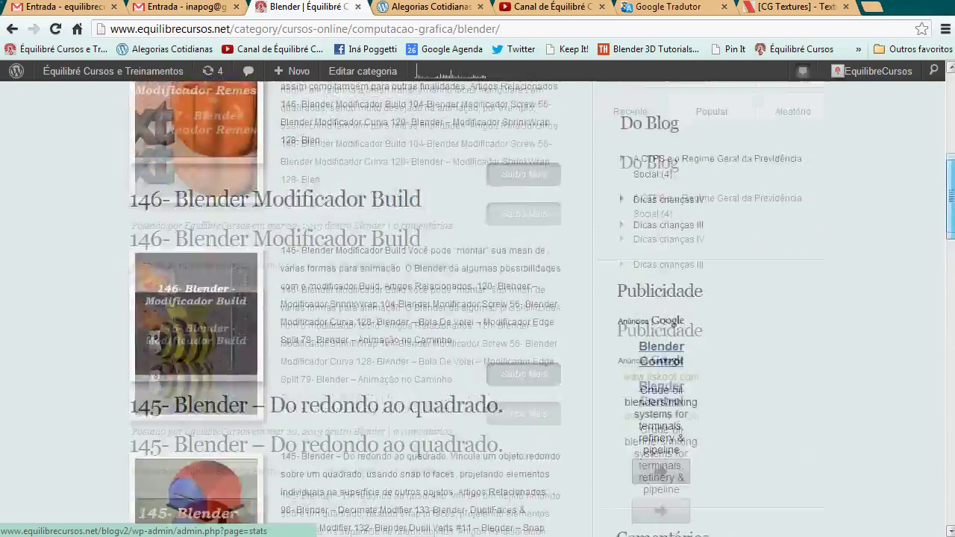
pyautogui.scroll(5, 448, 71)
pyautogui.scroll(-2, 447, 71)
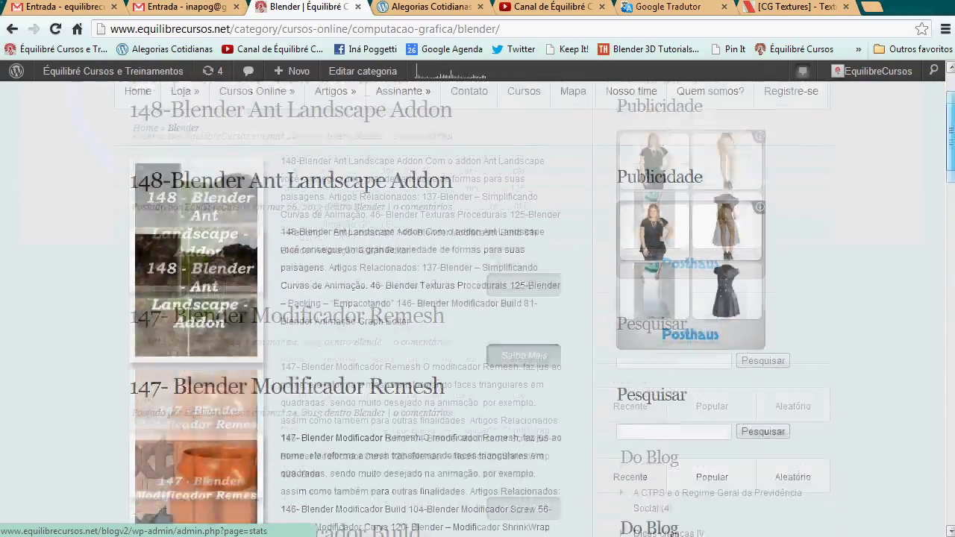
pyautogui.scroll(-4, 447, 71)
pyautogui.scroll(-3, 447, 71)
pyautogui.scroll(-3, 447, 71)
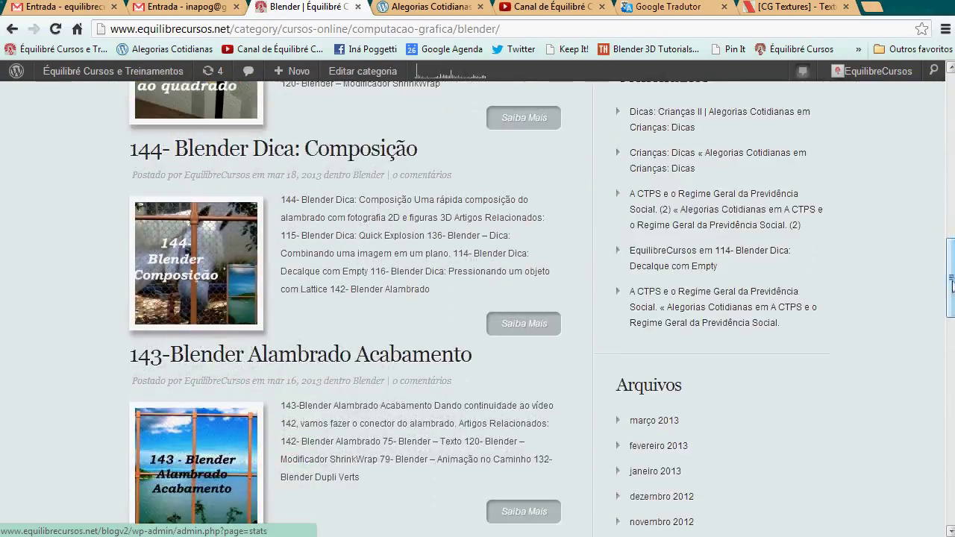
pyautogui.moveTo(952, 274); pyautogui.dragTo(942, 313)
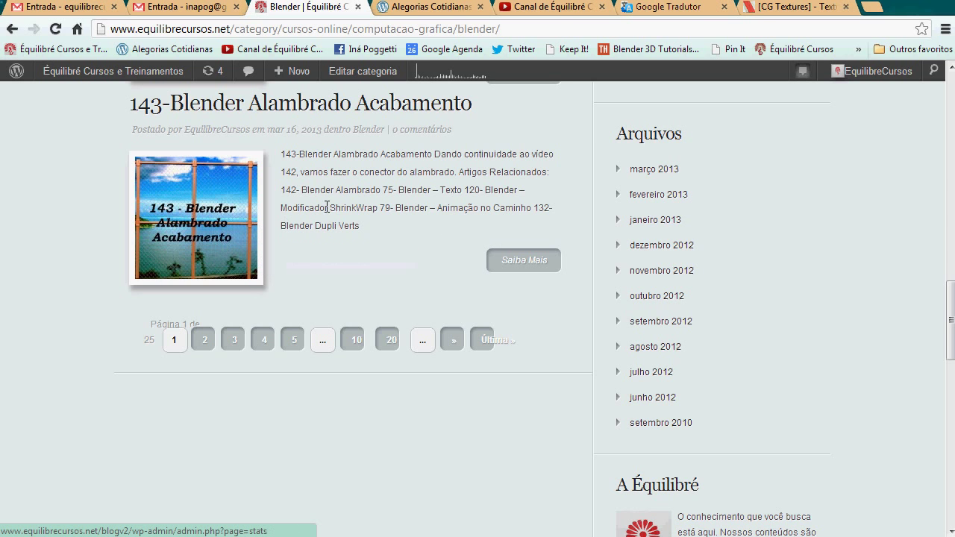
pyautogui.click(548, 13)
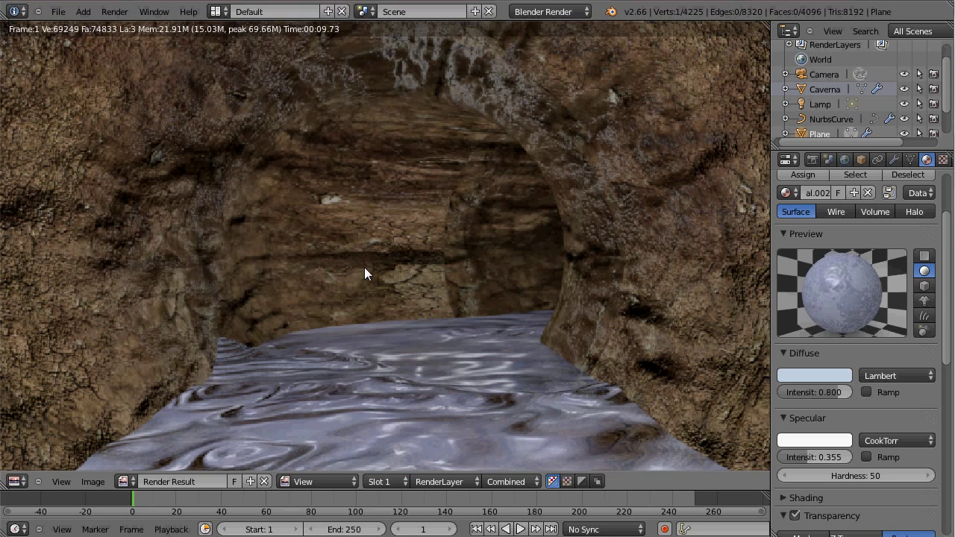
# - Close the render result and orbit to view the bent tunnel model from the side
pyautogui.press('Escape')
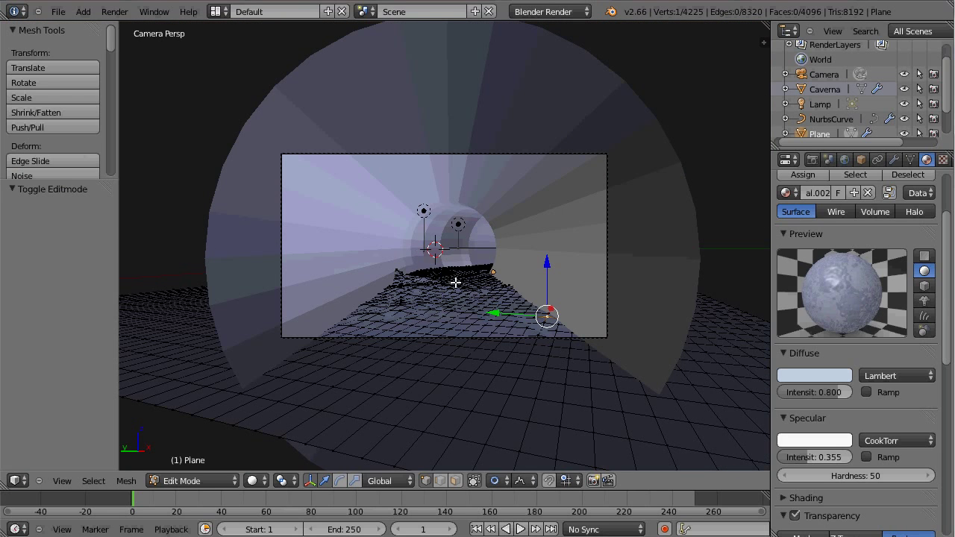
pyautogui.moveTo(509, 266); pyautogui.dragTo(366, 305, button='middle')
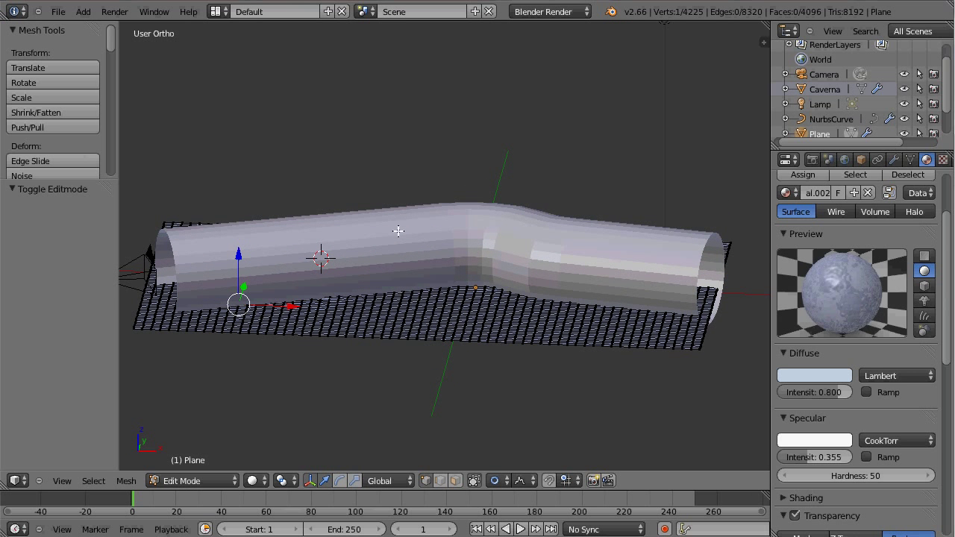
pyautogui.press('z')
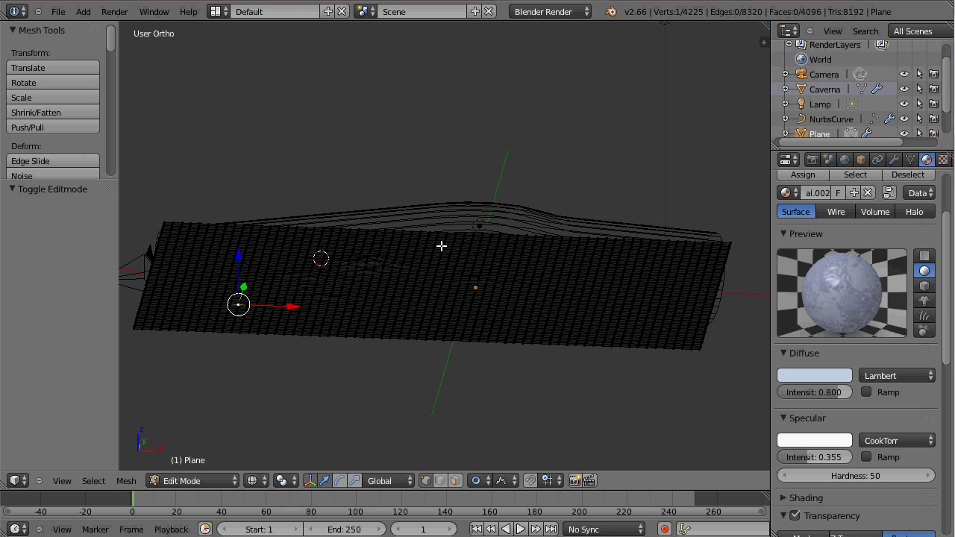
pyautogui.press('z')
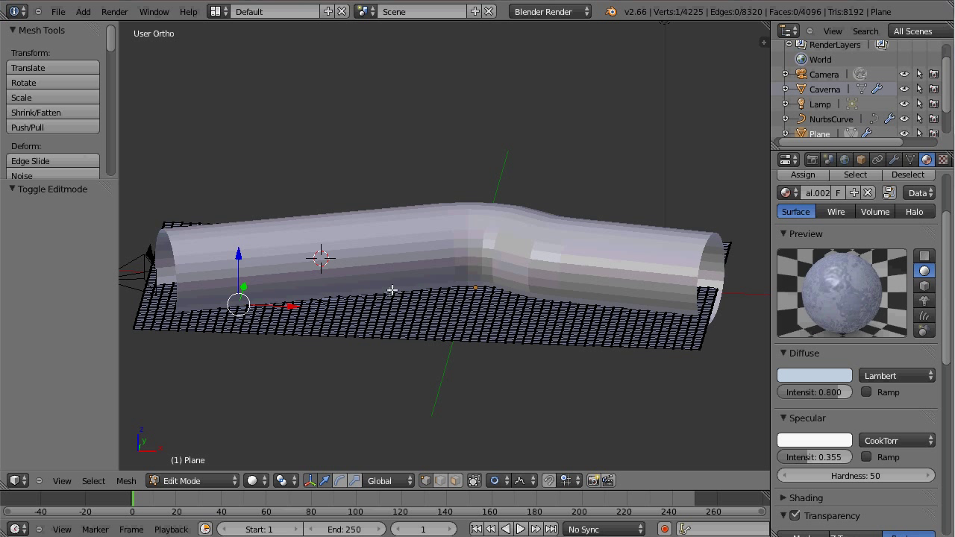
# - Reload the start-up file to begin a fresh scene
pyautogui.click(67, 15)
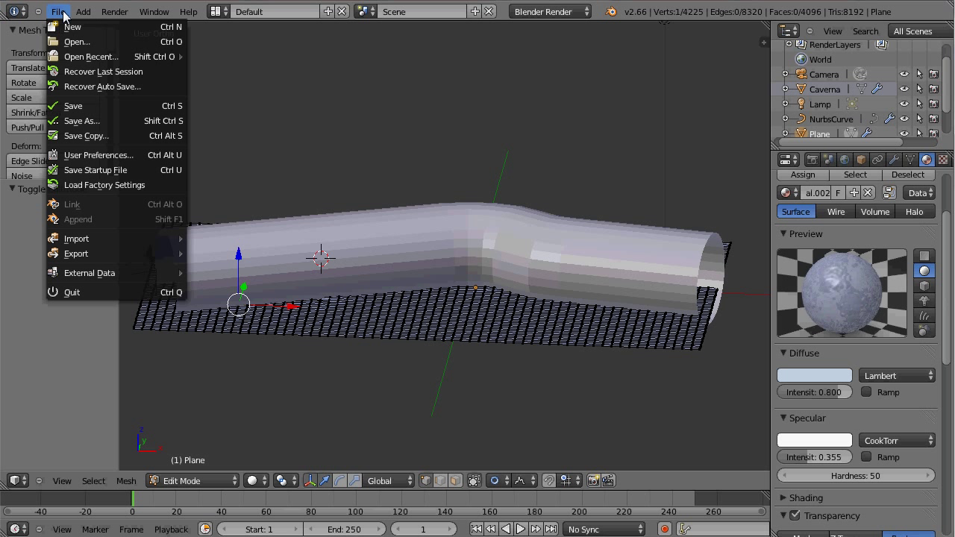
pyautogui.click(70, 25)
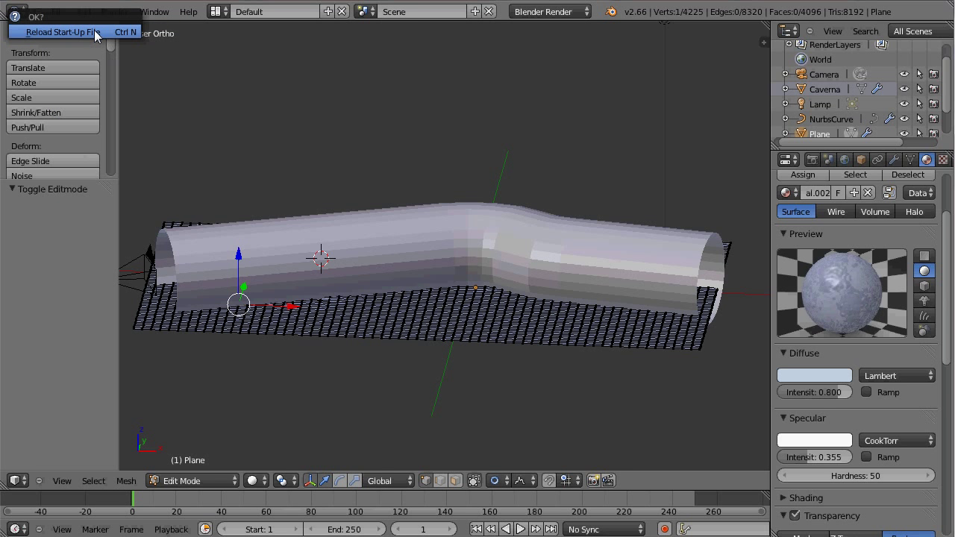
pyautogui.click(96, 35)
# - Delete the default cube and switch to front orthographic view
pyautogui.press('x')
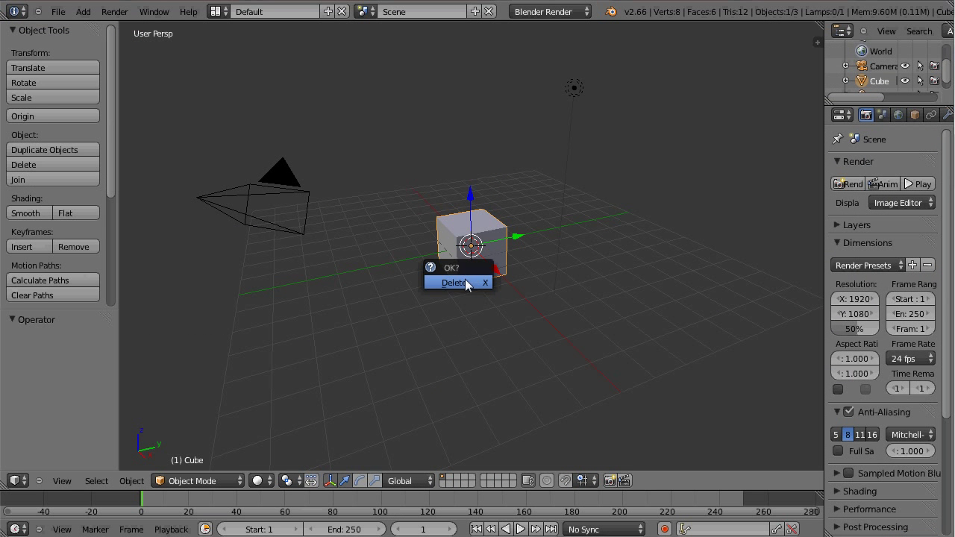
pyautogui.click(463, 284)
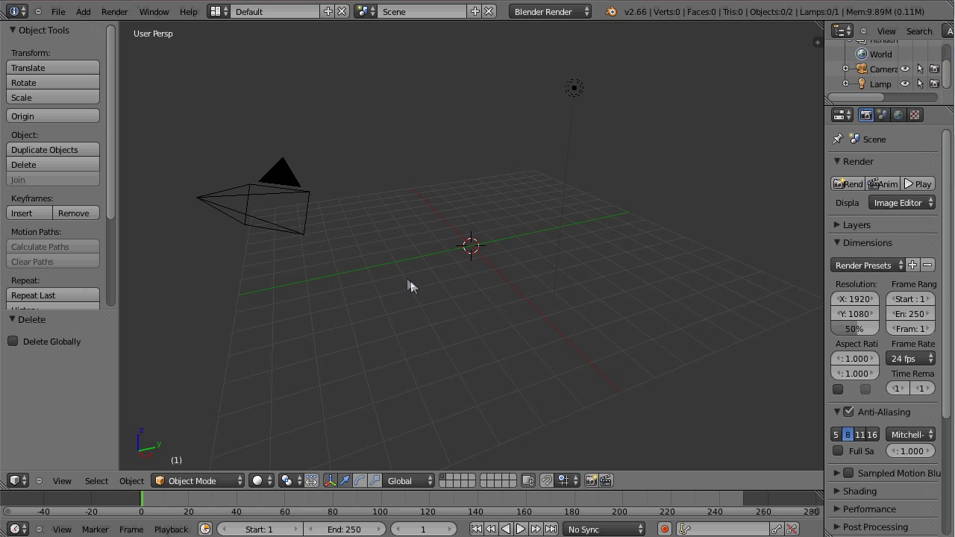
pyautogui.press('KP_1')
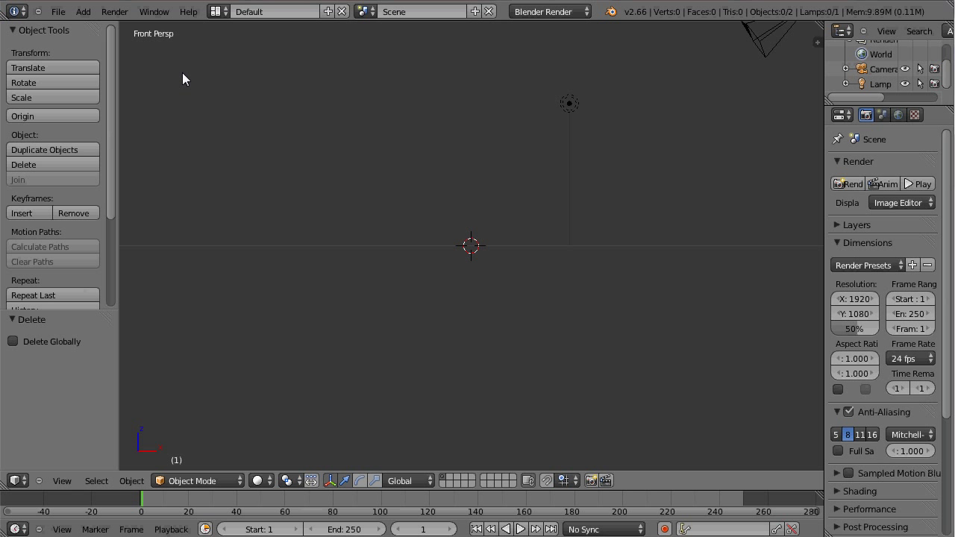
pyautogui.press('KP_5')
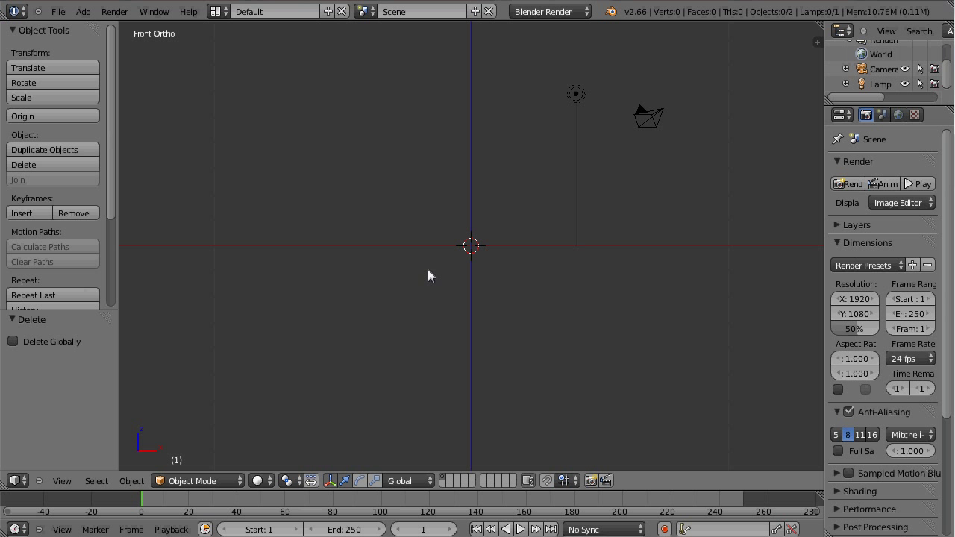
# - Add a cylinder with its cap fill set to nothing, leaving the ends open
pyautogui.hotkey('shift', 'a')
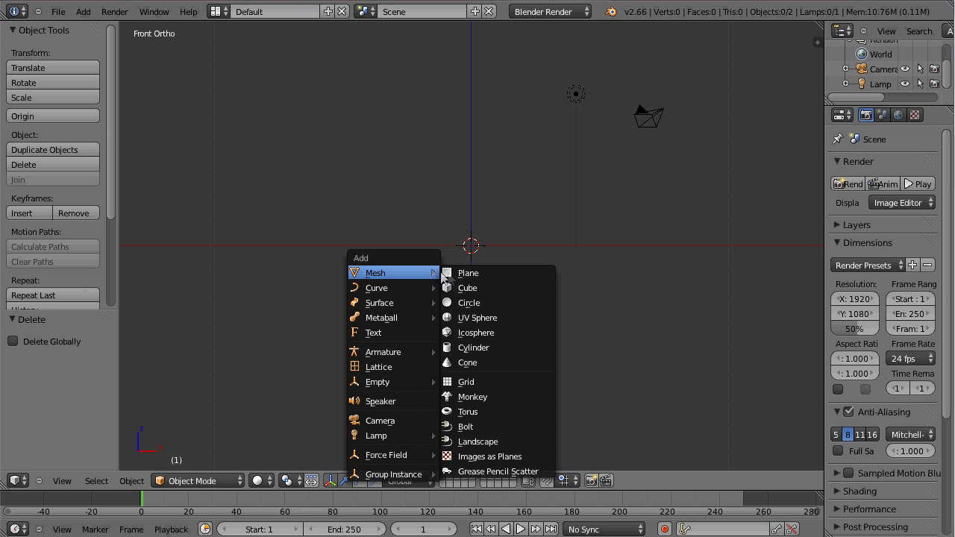
pyautogui.click(469, 346)
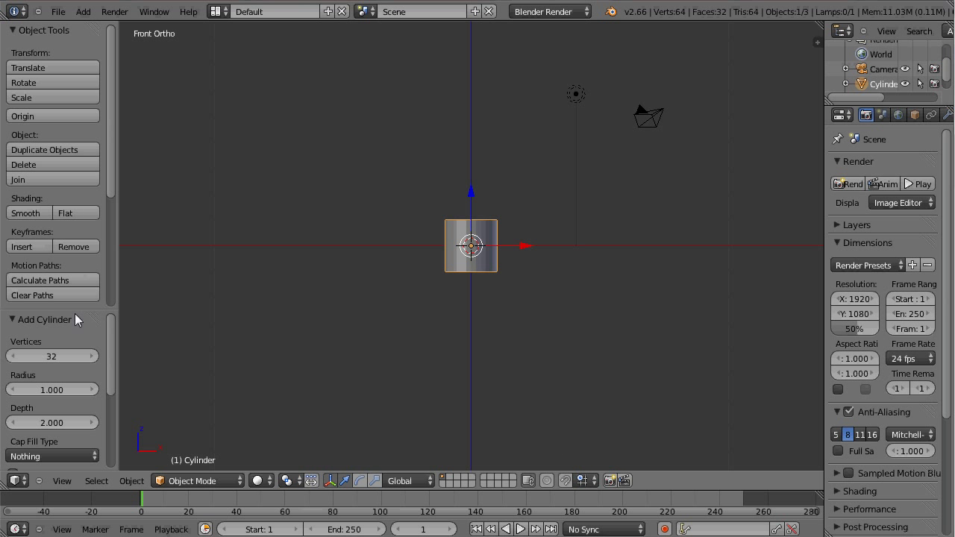
pyautogui.moveTo(74, 314); pyautogui.dragTo(79, 293)
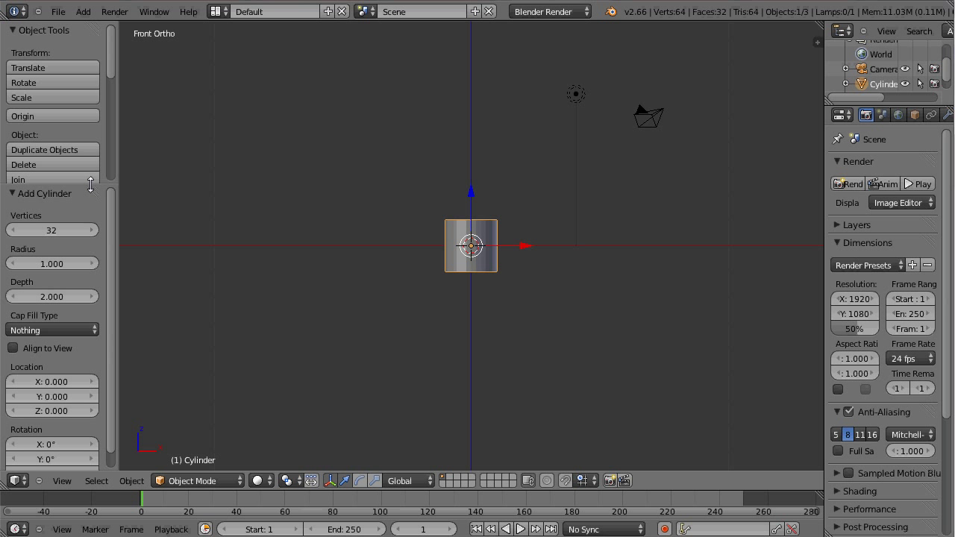
pyautogui.click(37, 330)
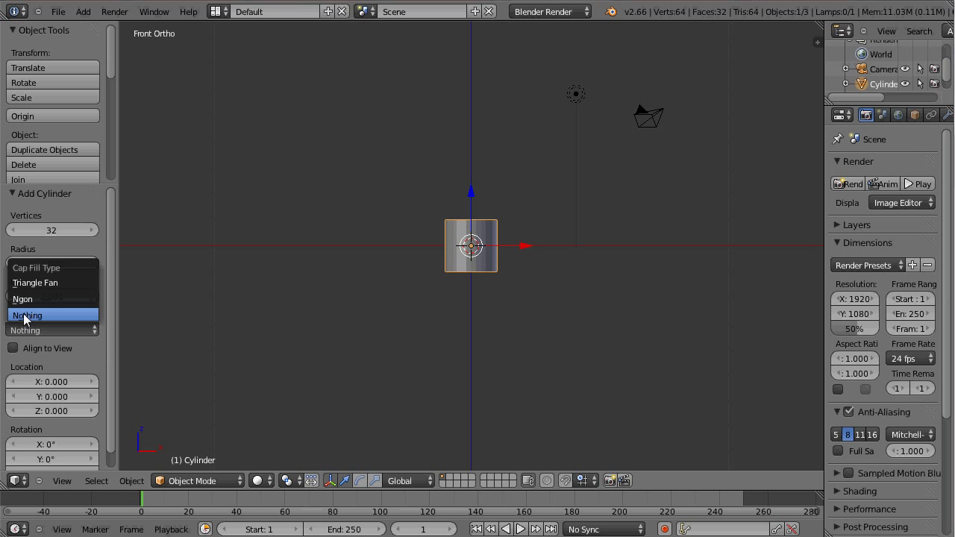
pyautogui.click(25, 315)
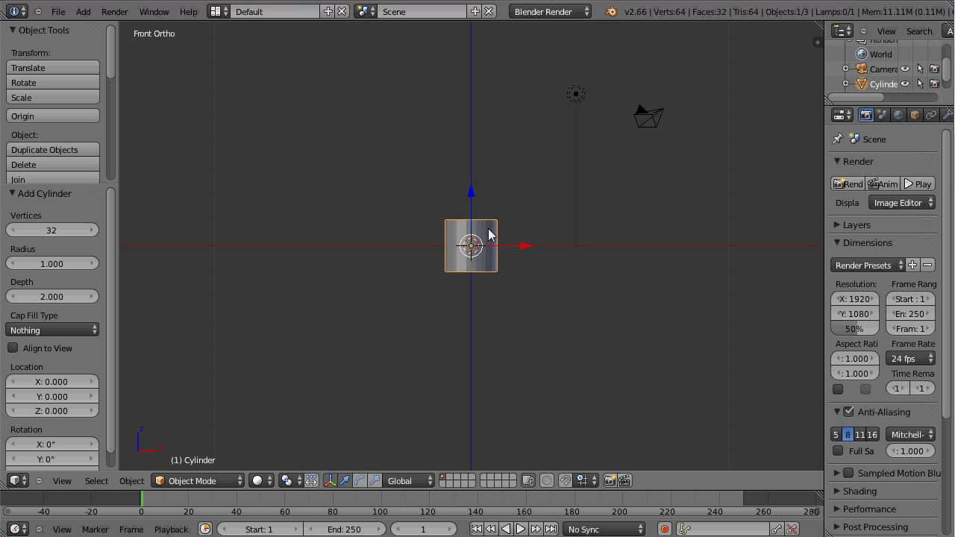
# - Rotate the cylinder 90° about Y and set its Z dimension to 12
pyautogui.write('r90')
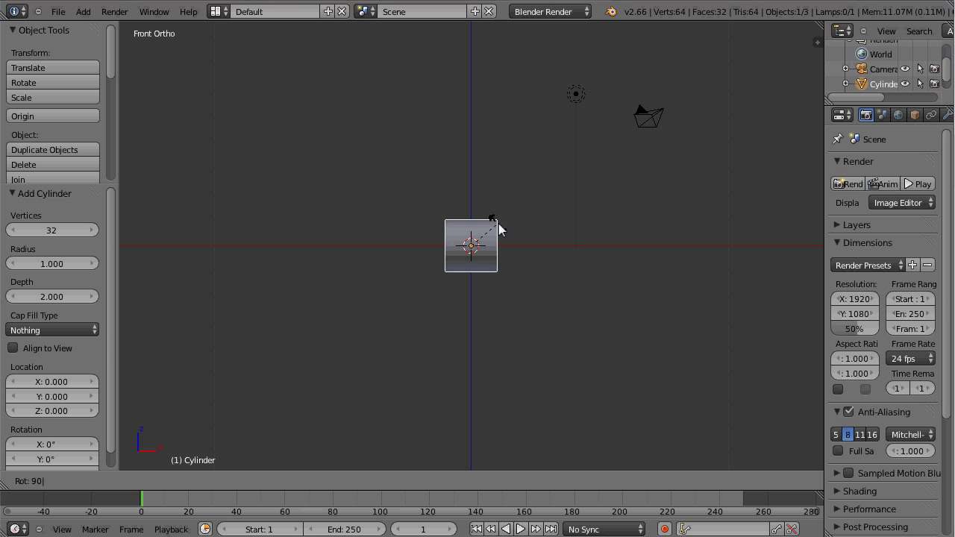
pyautogui.write('y')
pyautogui.press('Return')
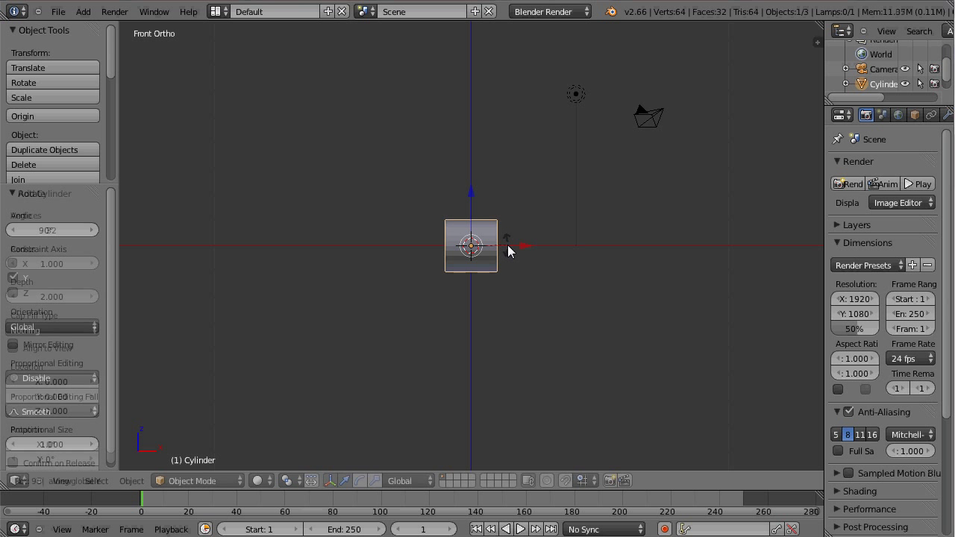
pyautogui.press('n')
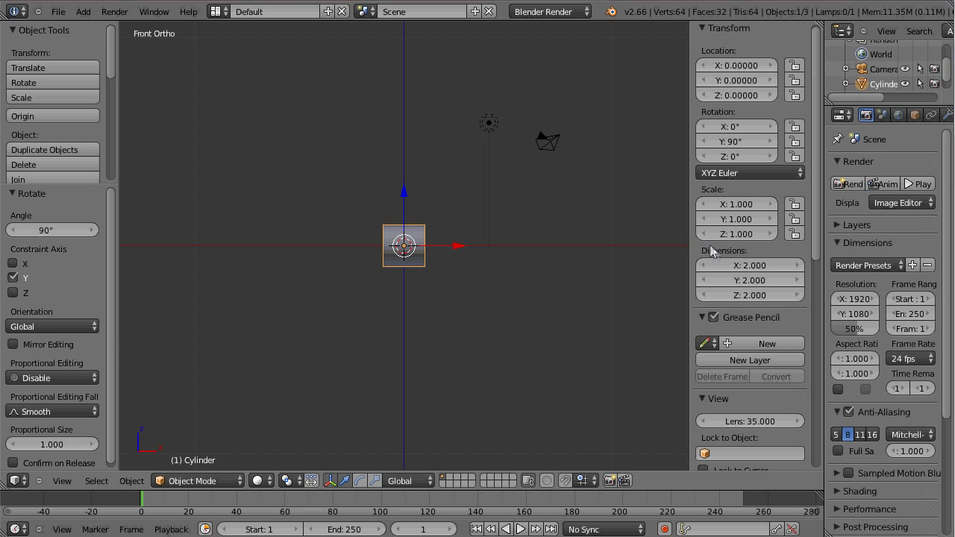
pyautogui.click(750, 295)
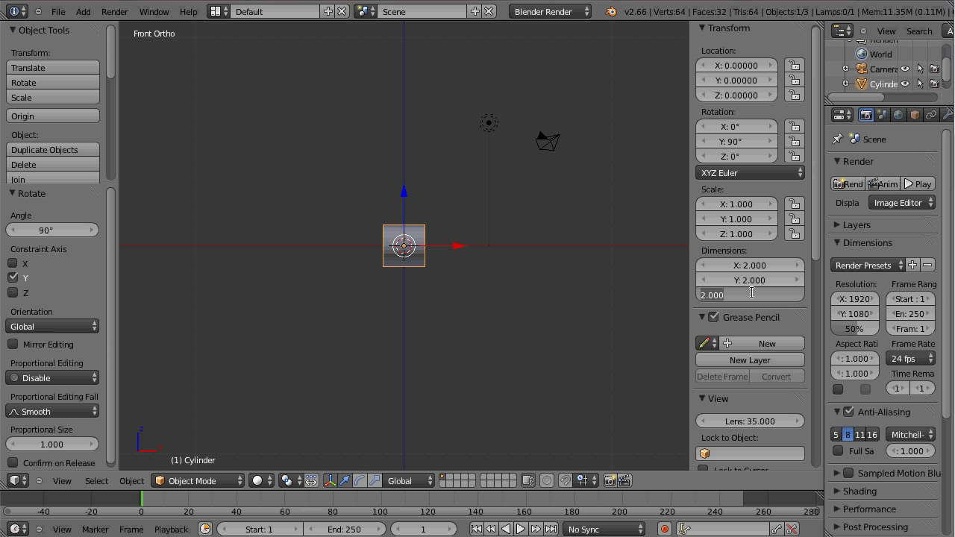
pyautogui.write('12')
pyautogui.press('Return')
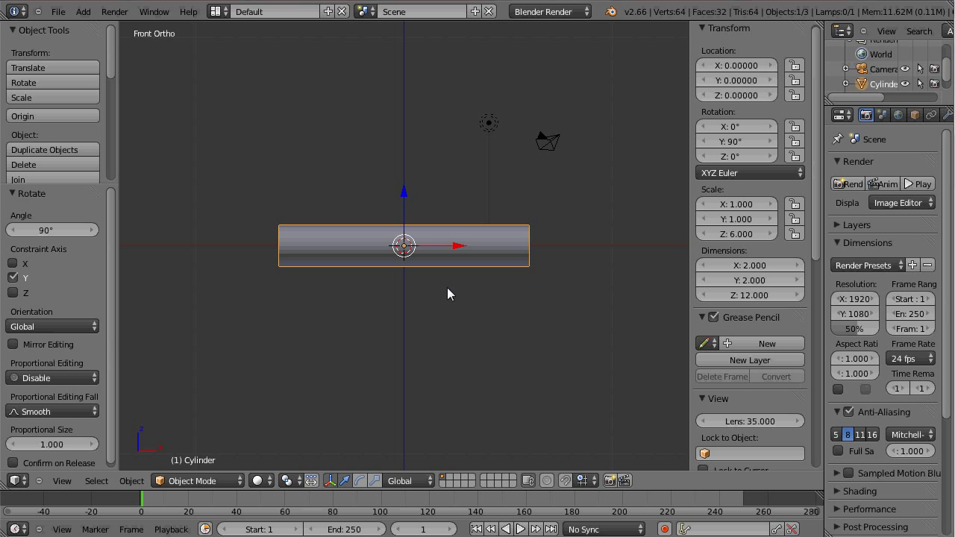
# - In top view, move the camera just outside the cylinder's end, turned to face along it
pyautogui.rightClick(543, 148)
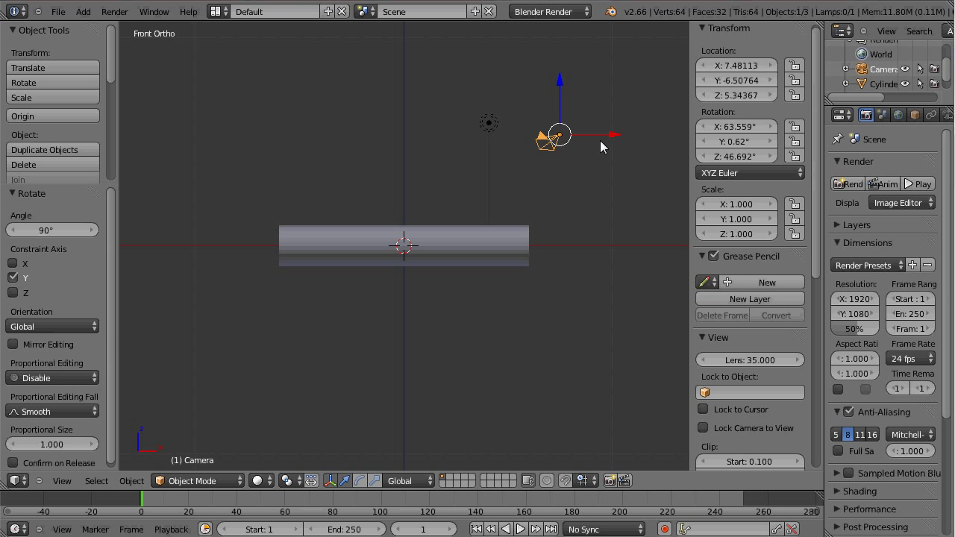
pyautogui.press('KP_7')
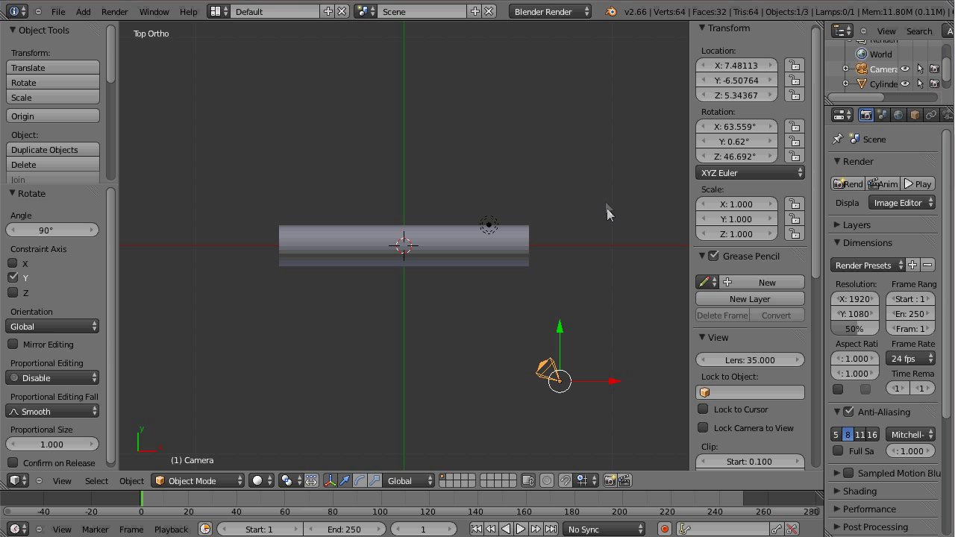
pyautogui.press('n')
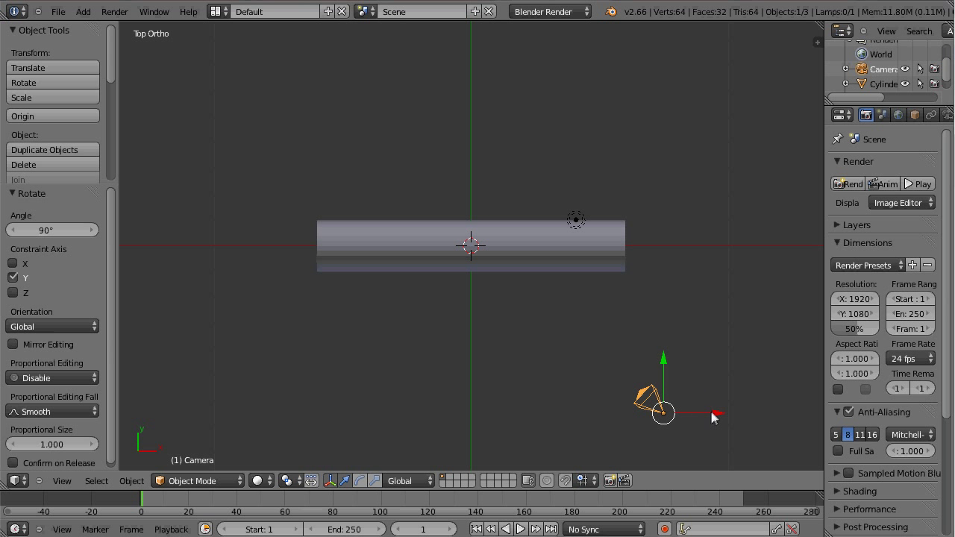
pyautogui.press('g')
pyautogui.press('x')
pyautogui.click(303, 380)
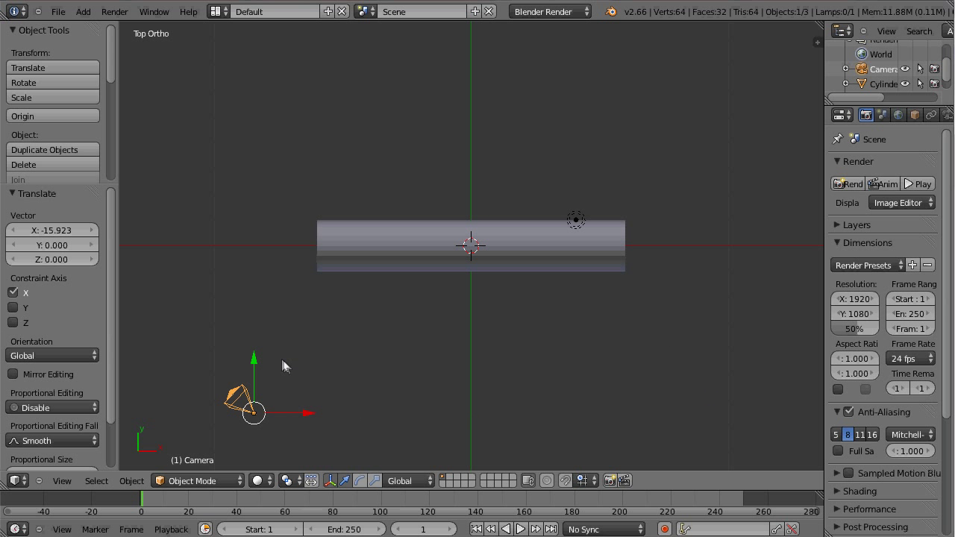
pyautogui.press('g')
pyautogui.press('y')
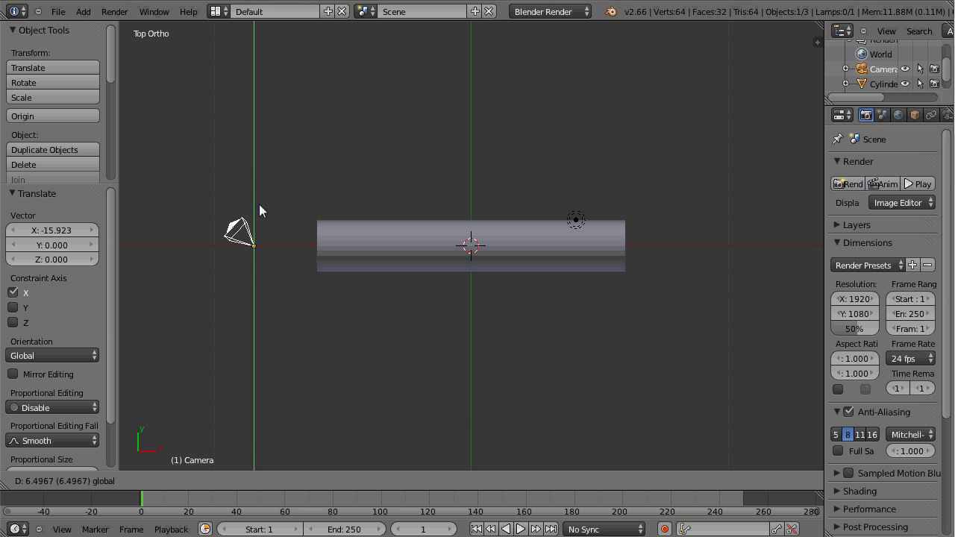
pyautogui.click(260, 227)
pyautogui.press('g')
pyautogui.press('x')
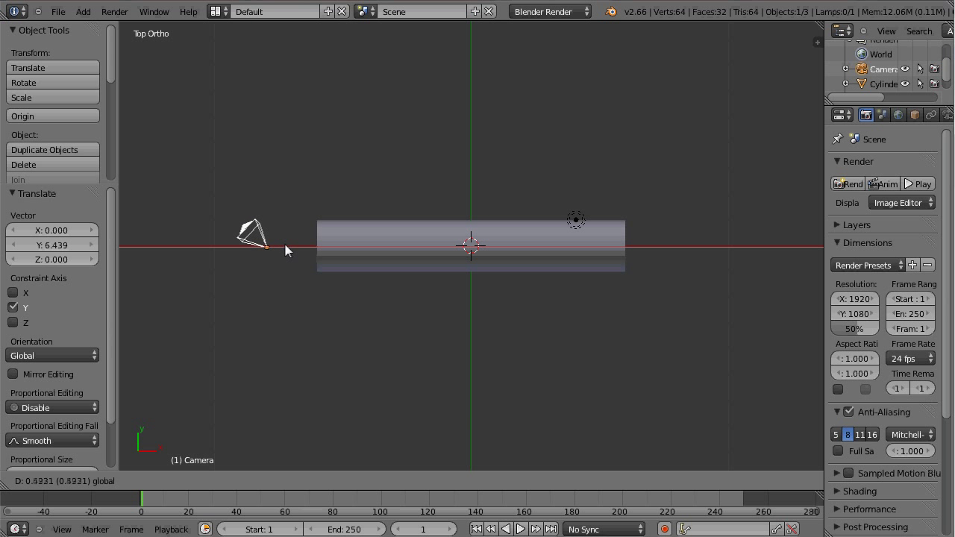
pyautogui.click(293, 246)
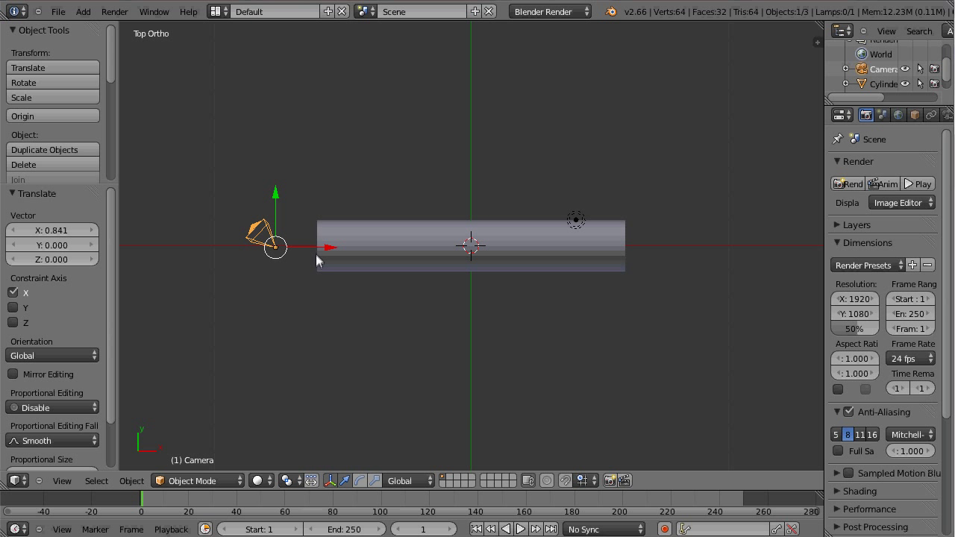
pyautogui.press('r')
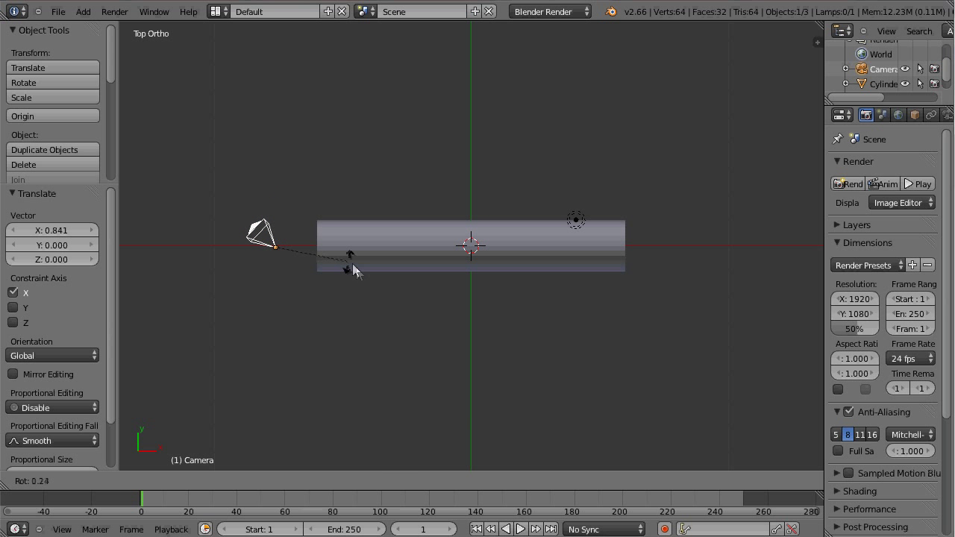
pyautogui.click(223, 285)
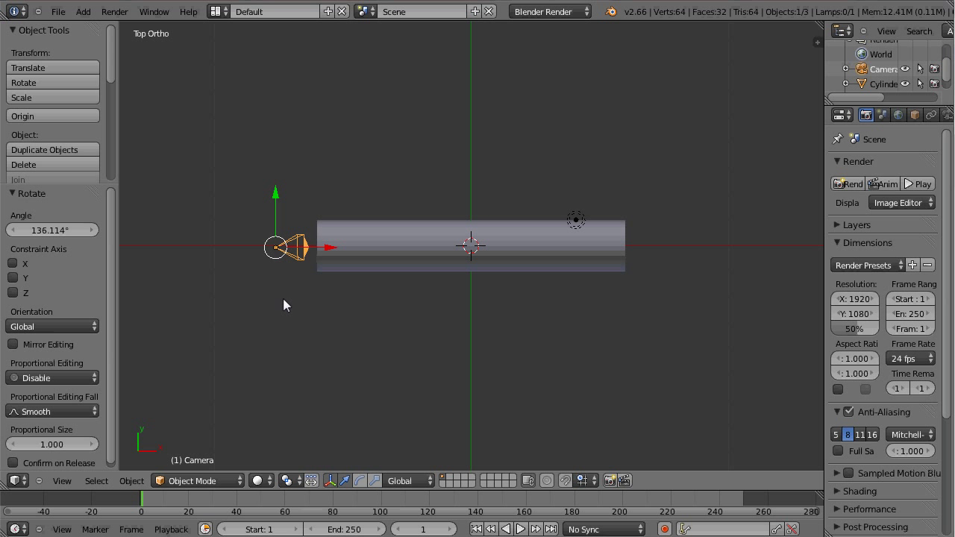
# - In front view, lower and level the camera with the tube, checking through the camera view
pyautogui.press('KP_1')
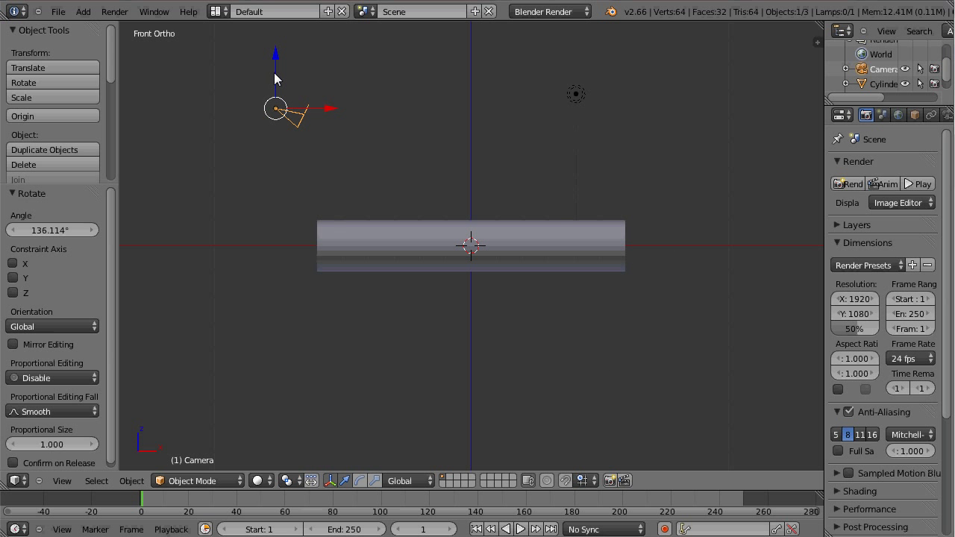
pyautogui.moveTo(276, 80); pyautogui.dragTo(266, 200)
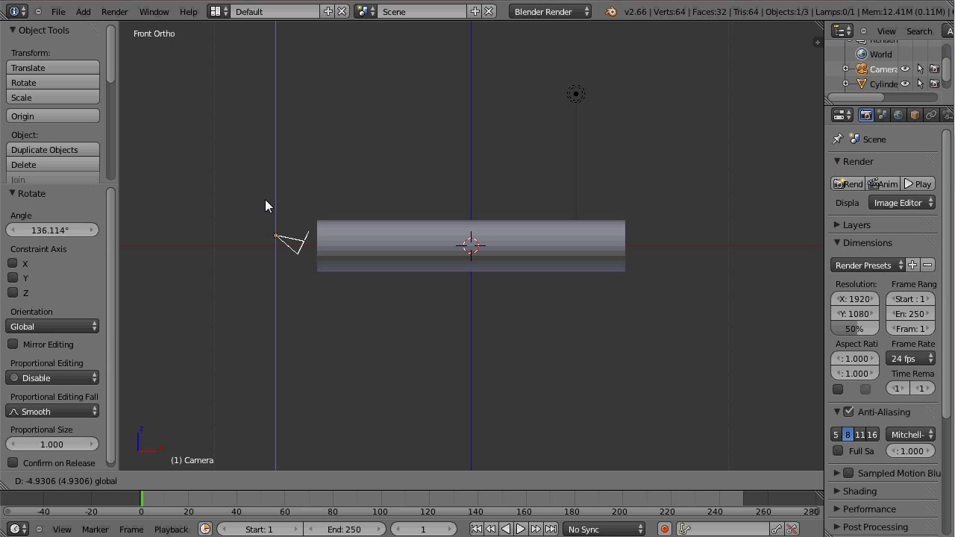
pyautogui.moveTo(265, 194); pyautogui.dragTo(265, 210)
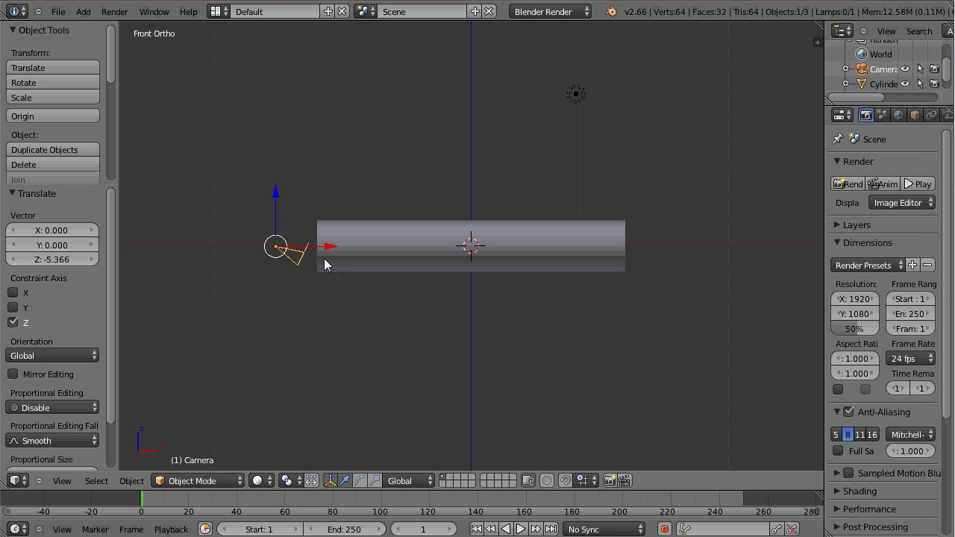
pyautogui.press('r')
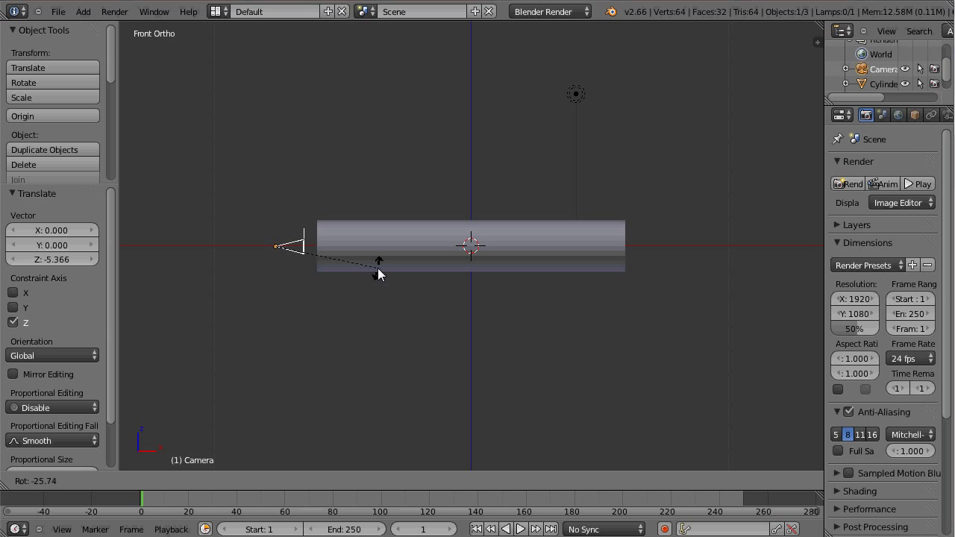
pyautogui.click(378, 269)
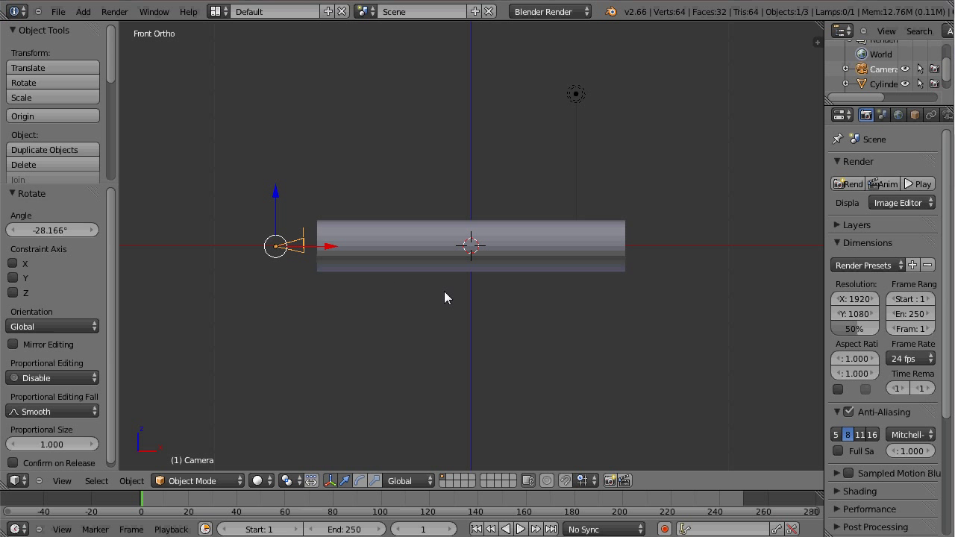
pyautogui.press('KP_0')
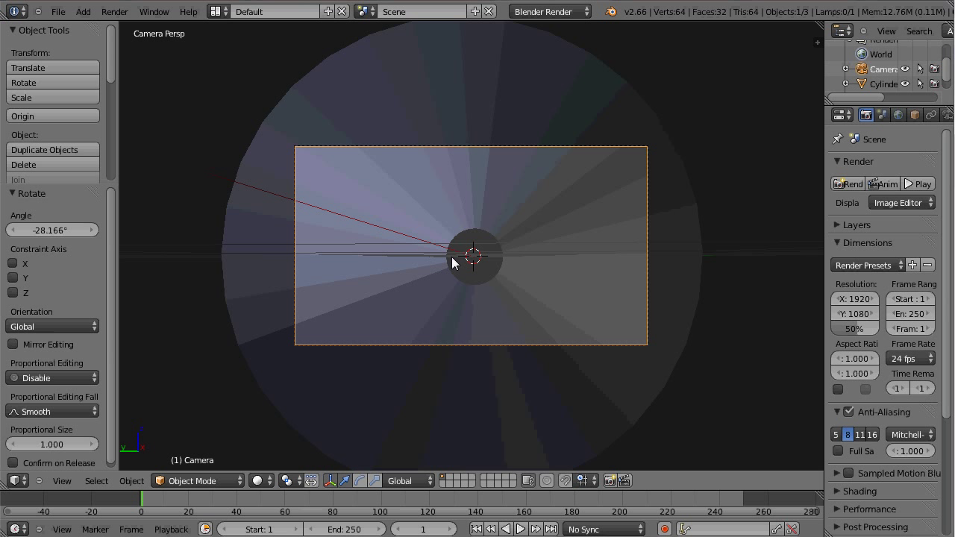
pyautogui.press('KP_1')
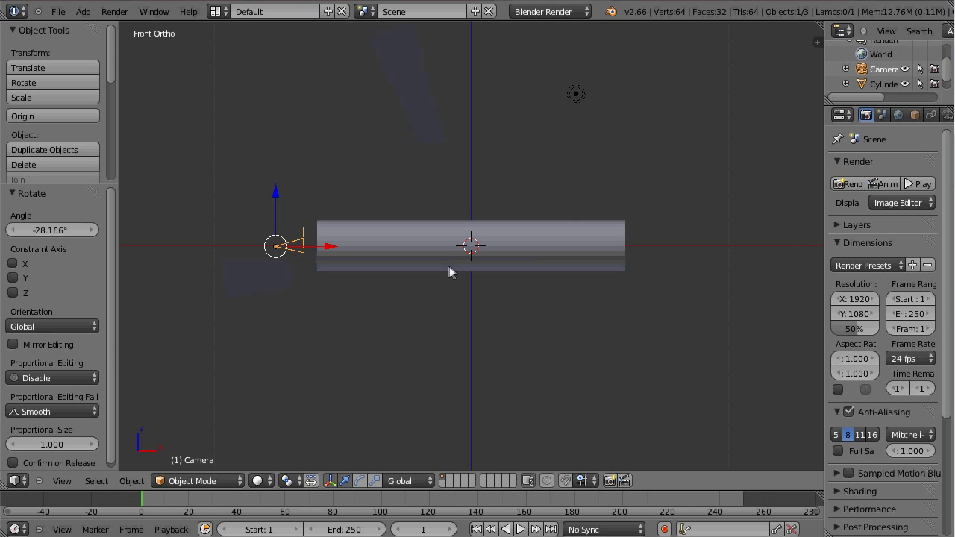
# - In top view, move the lamp over the cylinder's left half, centred on its axis
pyautogui.rightClick(575, 98)
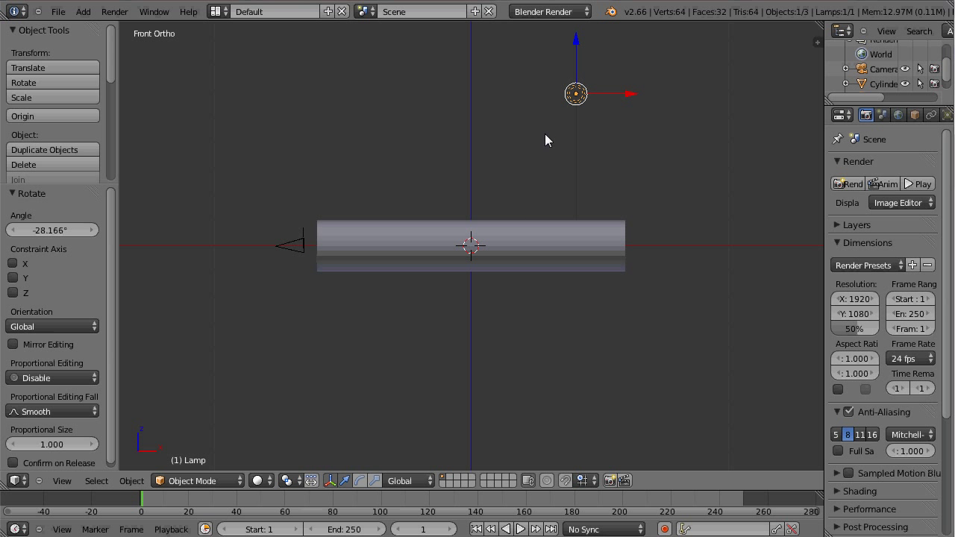
pyautogui.press('KP_7')
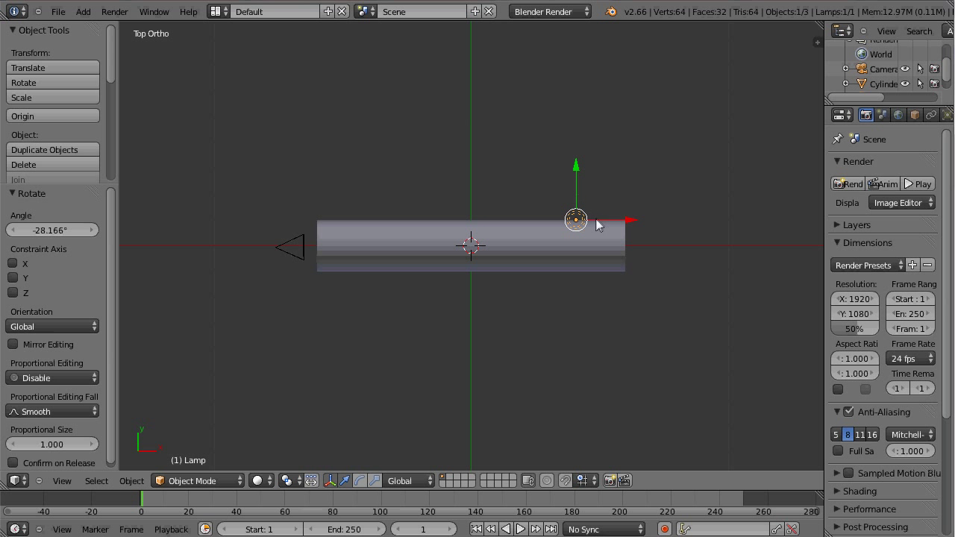
pyautogui.press('g')
pyautogui.press('x')
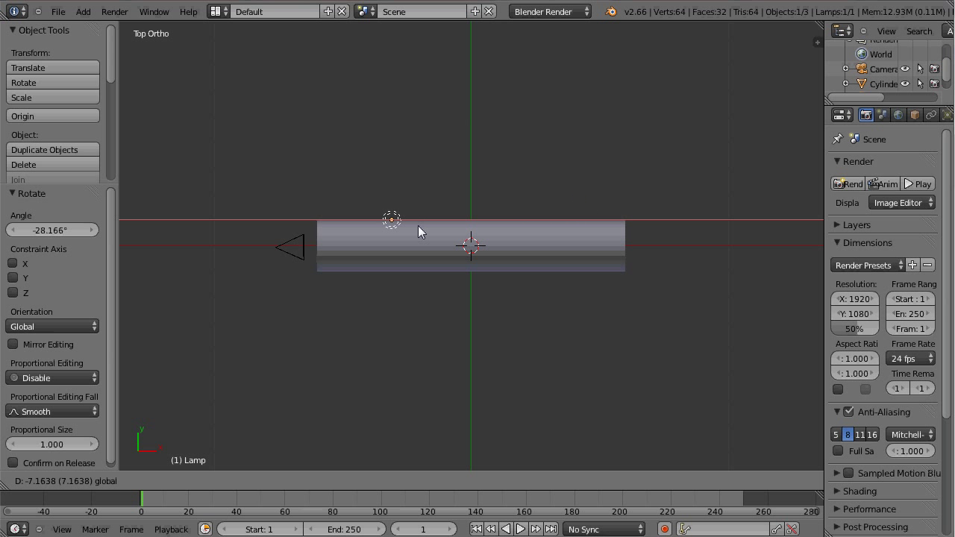
pyautogui.click(426, 224)
pyautogui.press('g')
pyautogui.press('y')
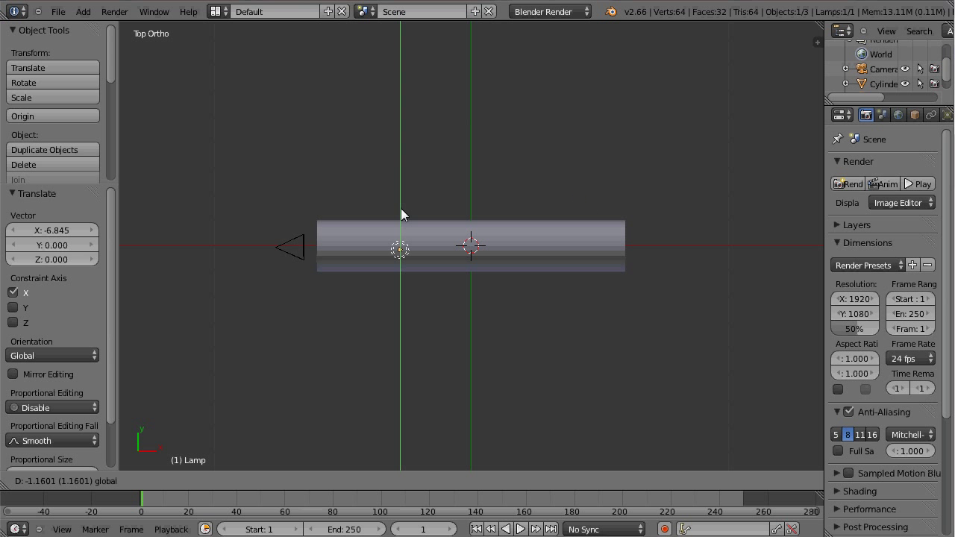
pyautogui.click(400, 207)
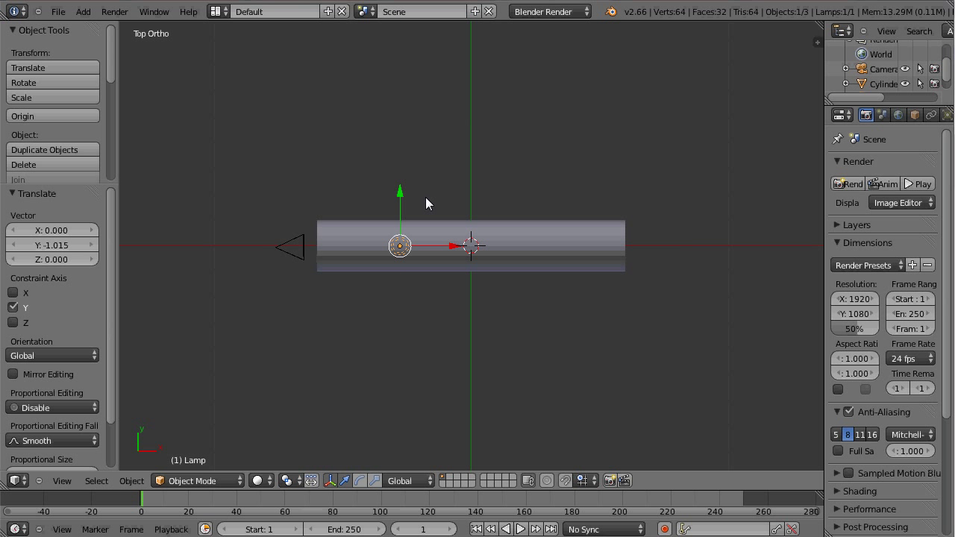
# - In front view, lower the lamp 5.54 units onto the cylinder's axis inside the tube
pyautogui.press('KP_1')
pyautogui.moveTo(400, 47); pyautogui.dragTo(398, 97)
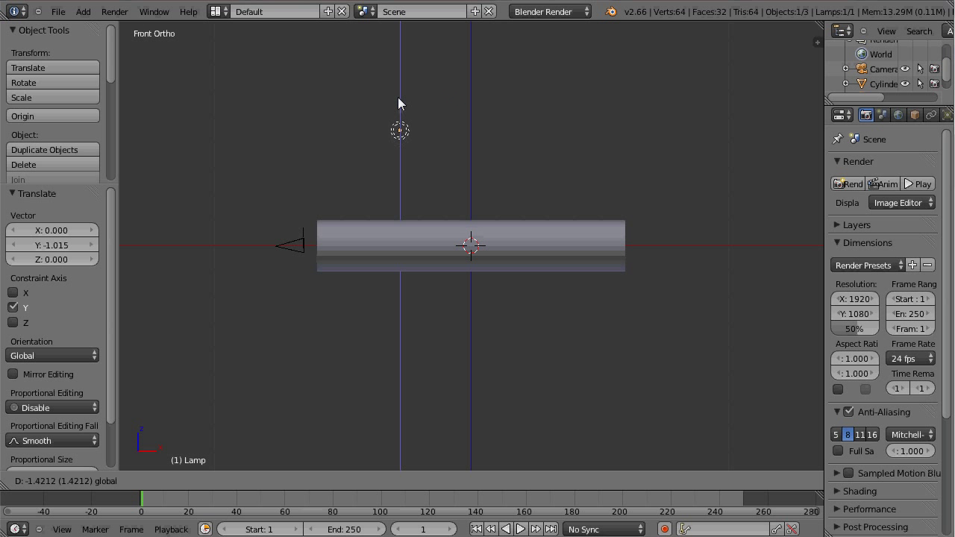
pyautogui.moveTo(391, 198); pyautogui.dragTo(395, 188)
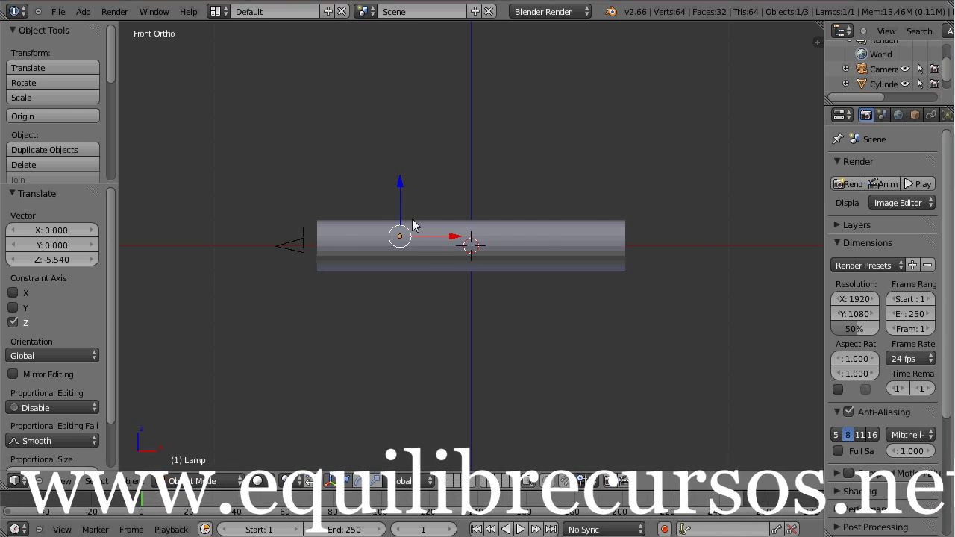
pyautogui.press('KP_7')
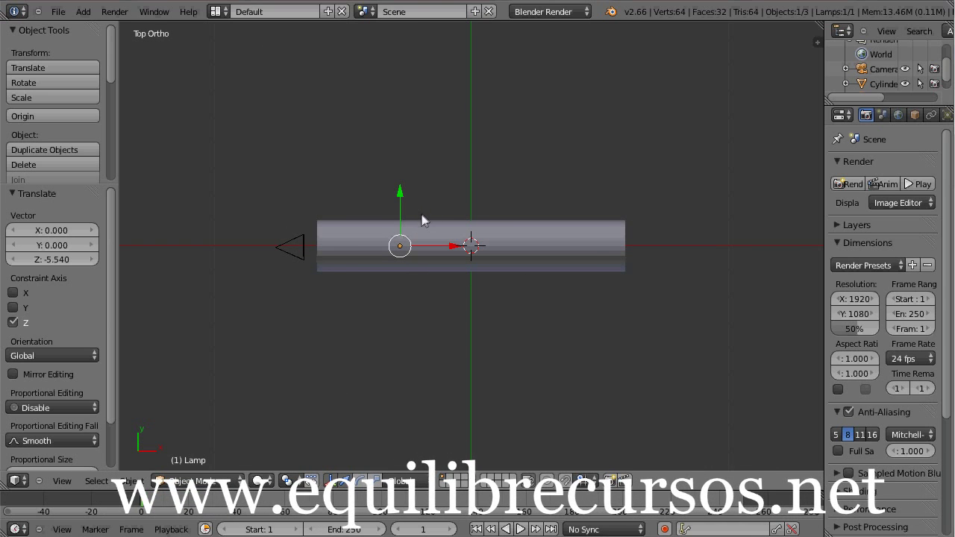
pyautogui.hotkey('shift', 'a')
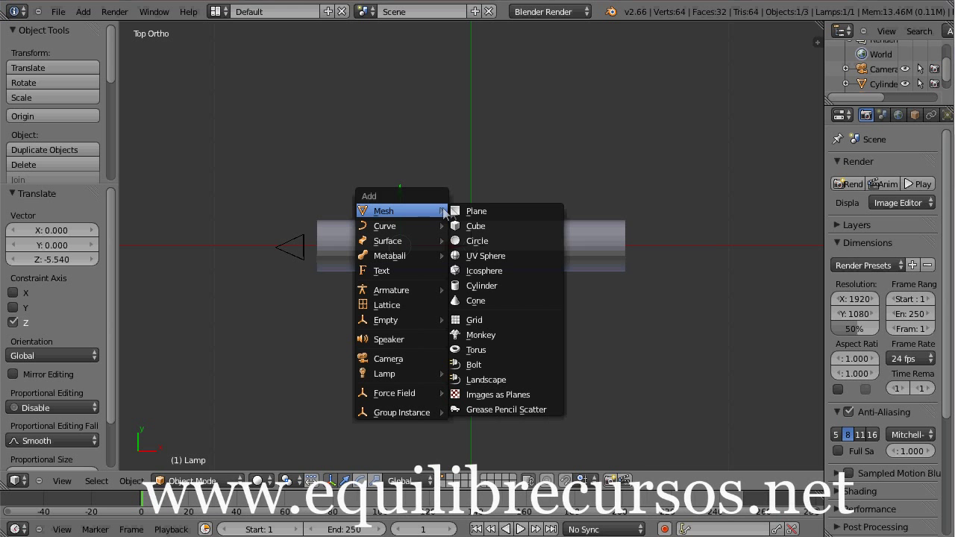
pyautogui.moveTo(384, 226)
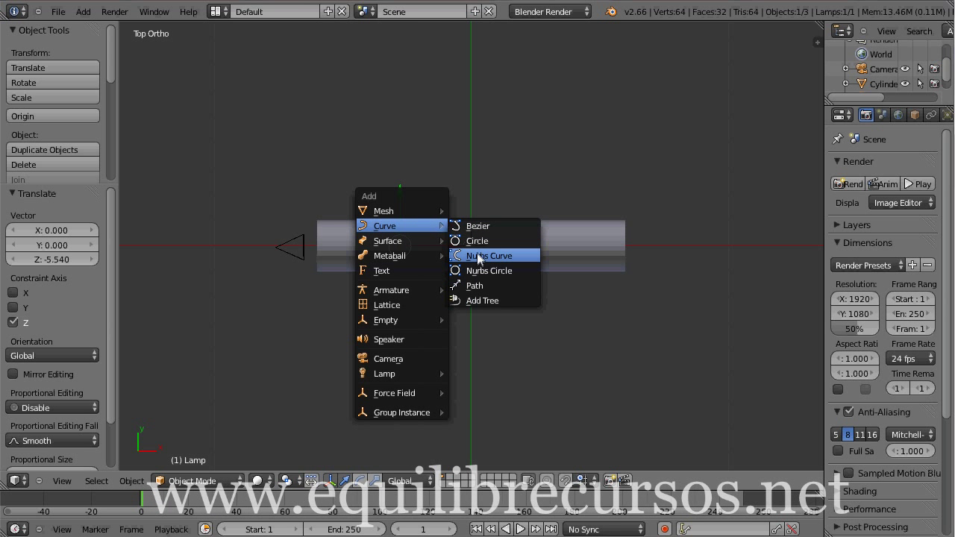
# - Add a NURBS curve at the scene centre and view it in wireframe
pyautogui.click(478, 255)
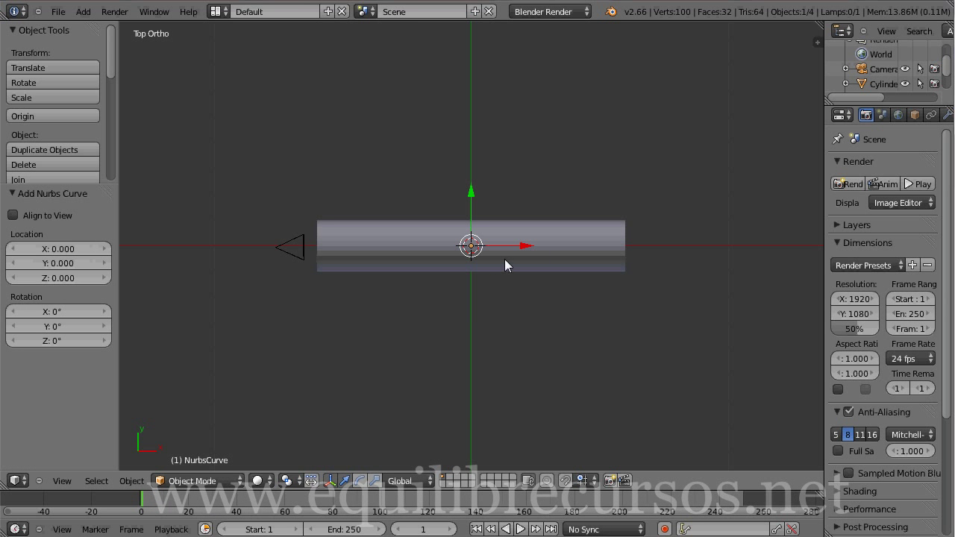
pyautogui.press('z')
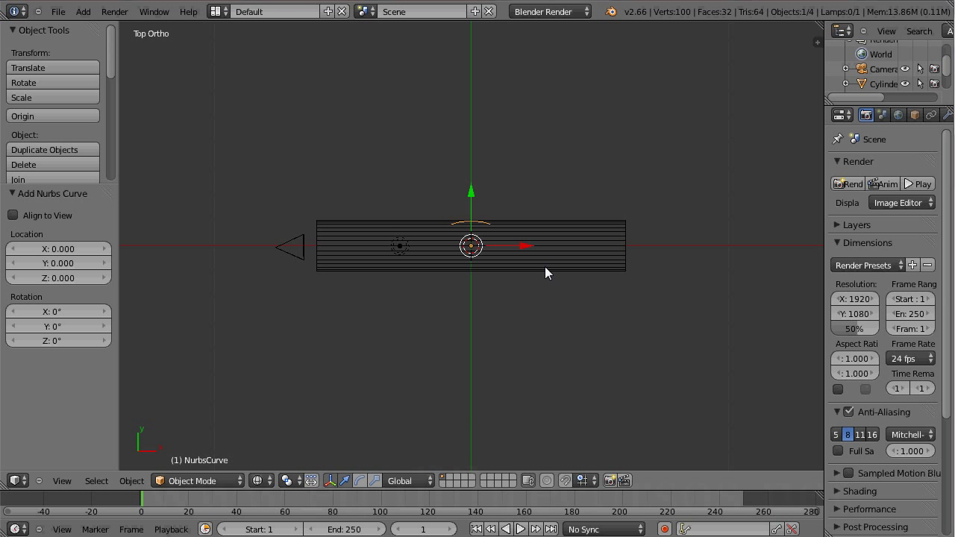
pyautogui.scroll(1, 545, 266)
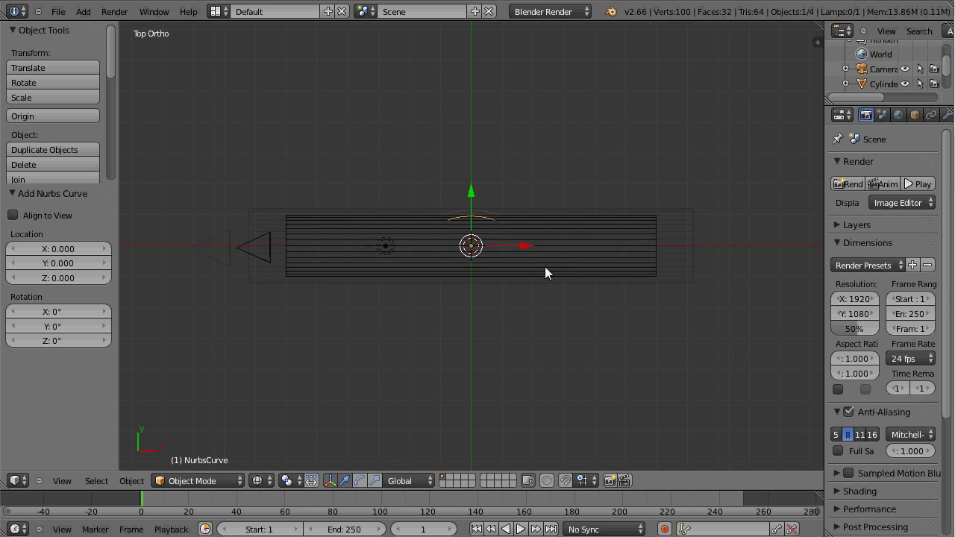
pyautogui.scroll(2, 544, 266)
pyautogui.scroll(2, 544, 266)
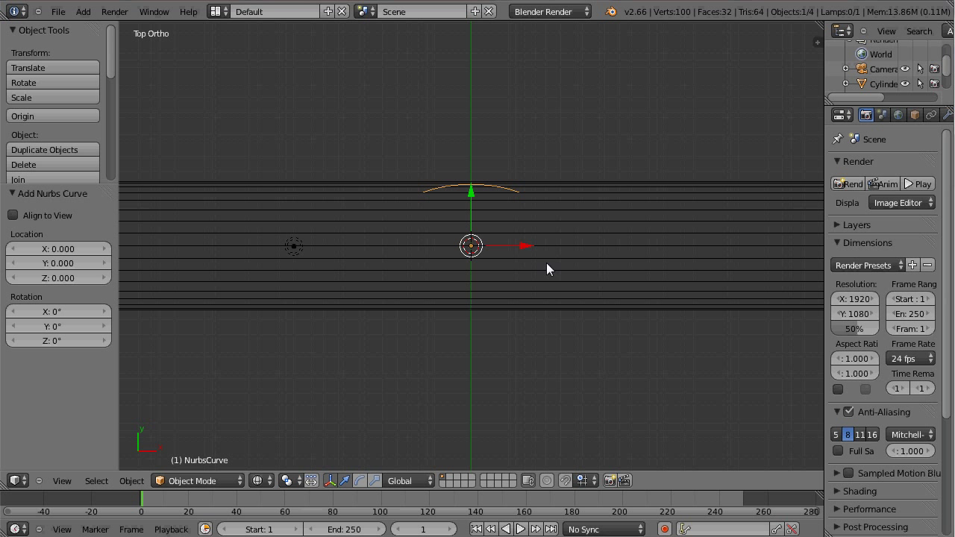
# - Extend the curve with a new point beyond its right end, forming an S-bend path
pyautogui.press('Tab')
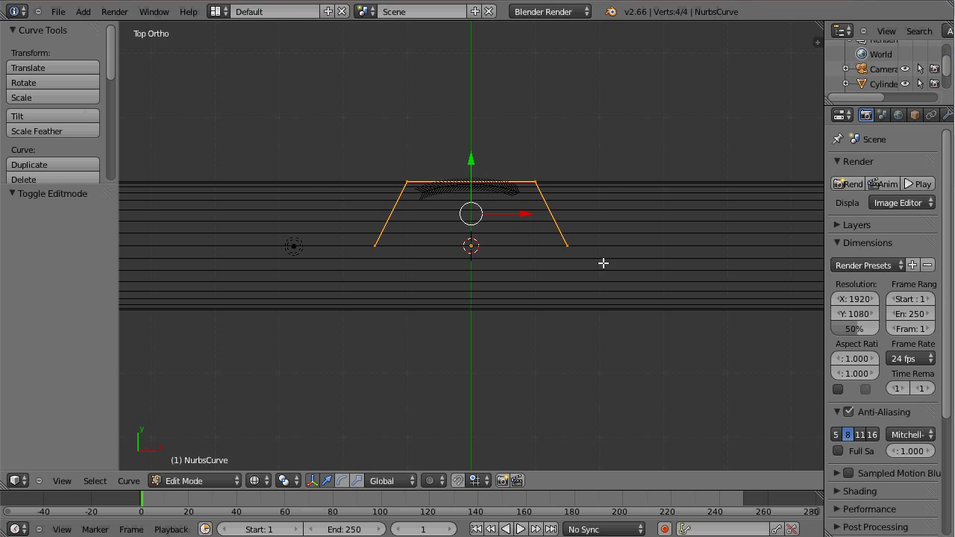
pyautogui.rightClick(567, 248)
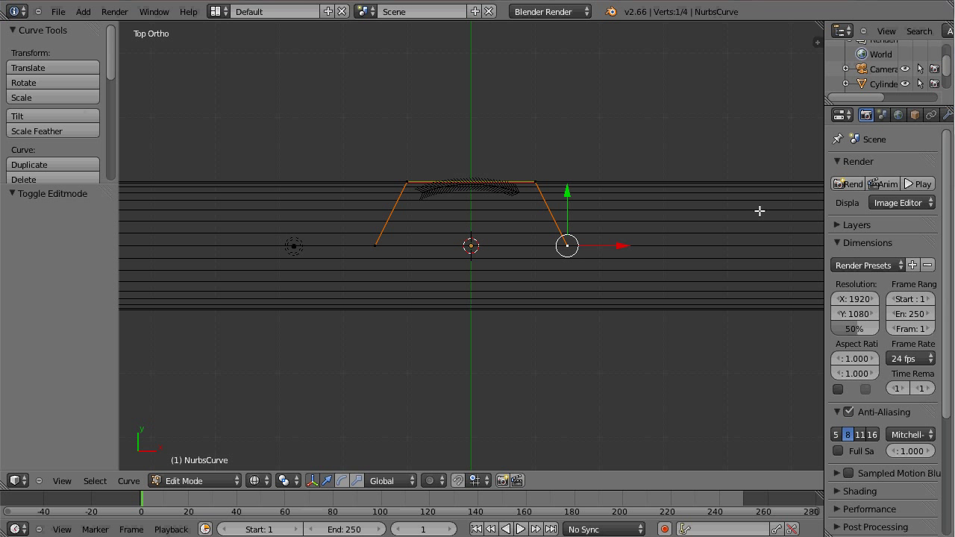
pyautogui.keyDown('ctrl'); pyautogui.click(761, 211); pyautogui.keyUp('ctrl')
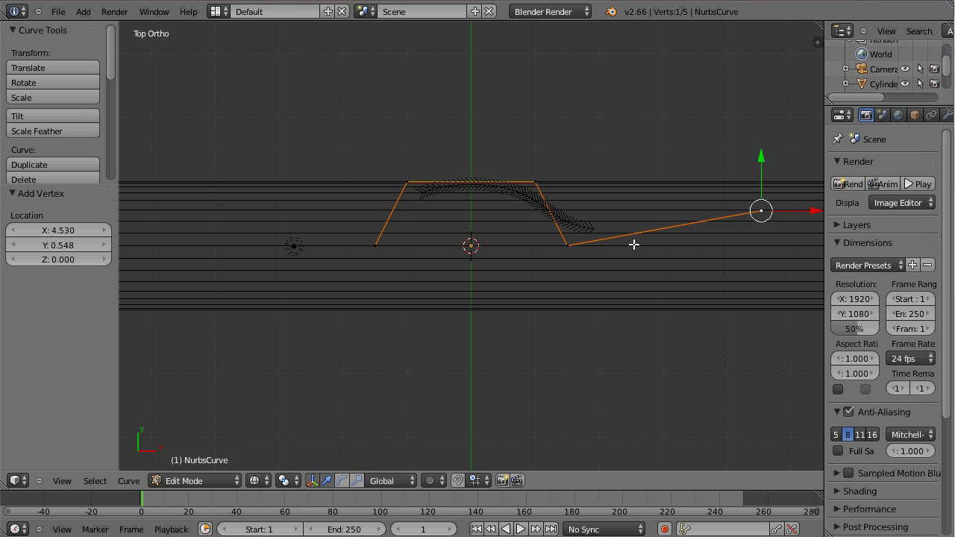
pyautogui.press('Tab')
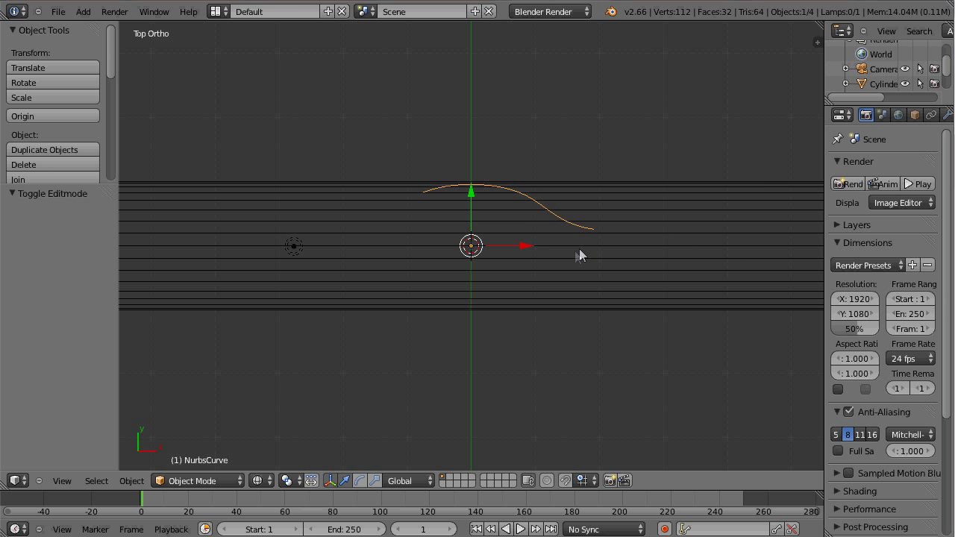
pyautogui.scroll(-2, 550, 250)
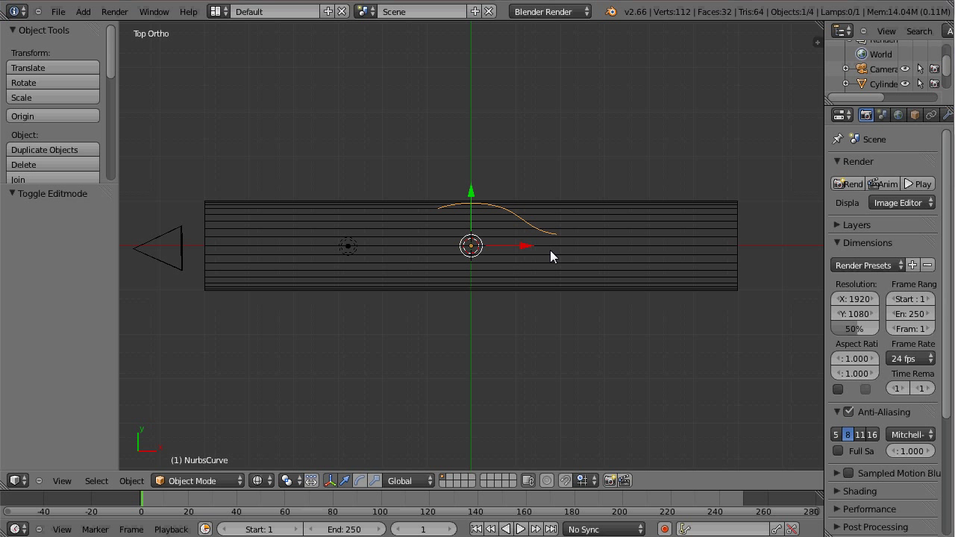
# - Add a Curve modifier to the cylinder with NurbsCurve as its deform object
pyautogui.rightClick(404, 236)
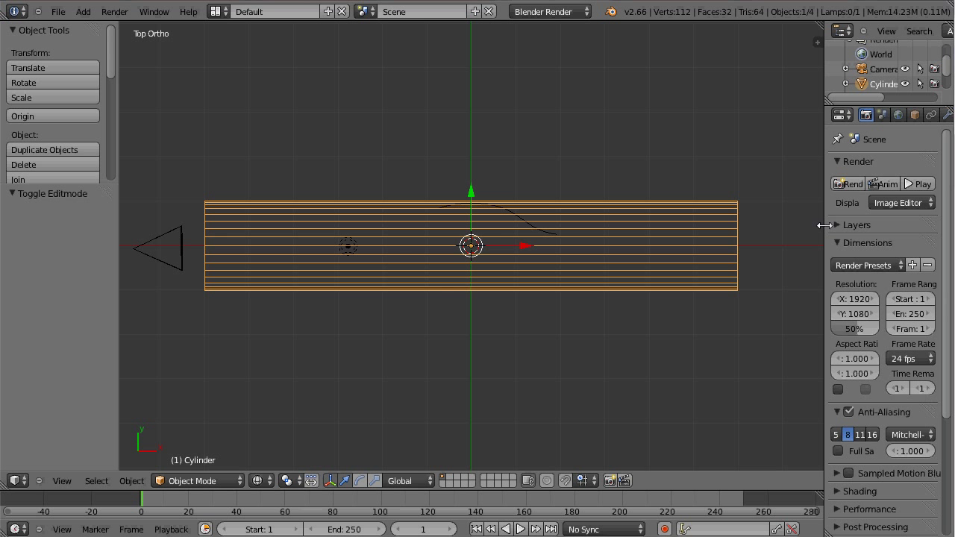
pyautogui.moveTo(825, 224); pyautogui.dragTo(775, 224)
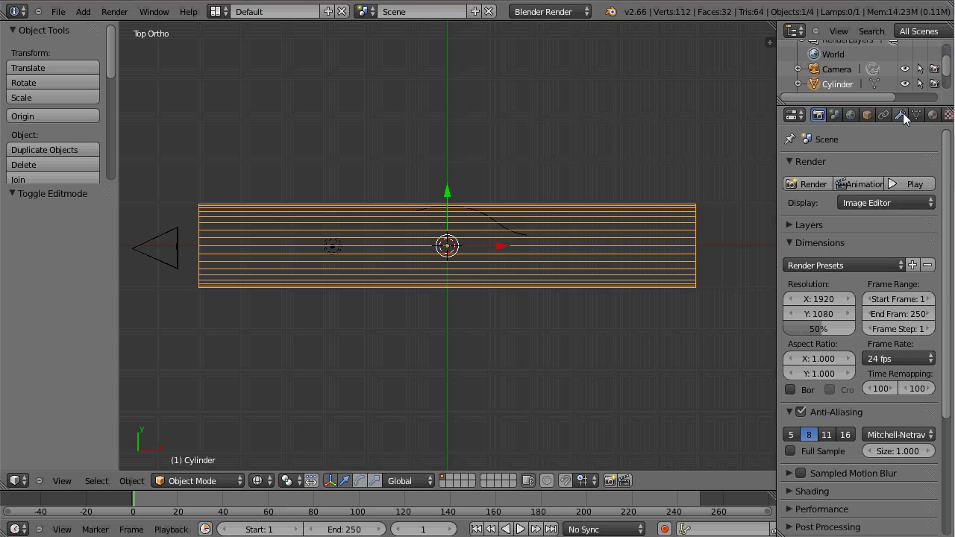
pyautogui.click(901, 113)
pyautogui.click(858, 165)
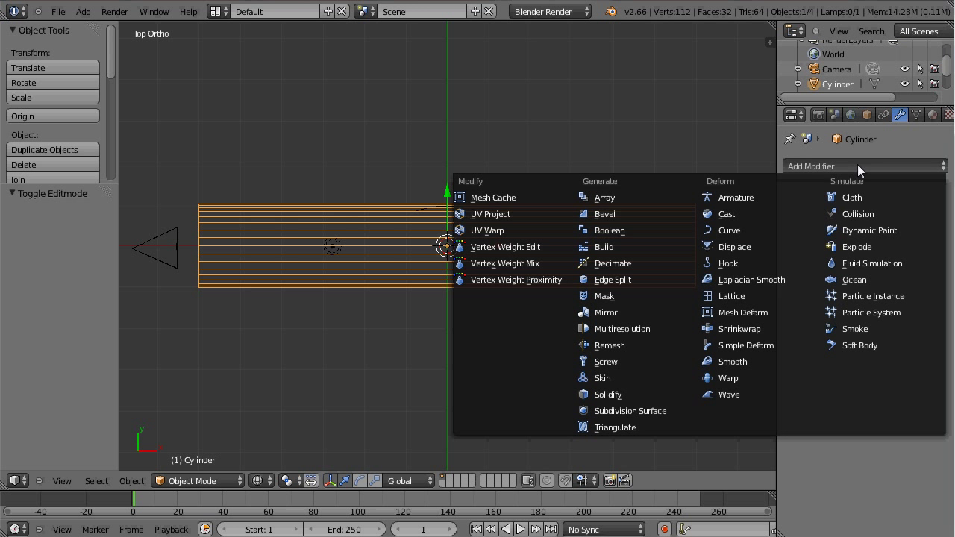
pyautogui.click(735, 231)
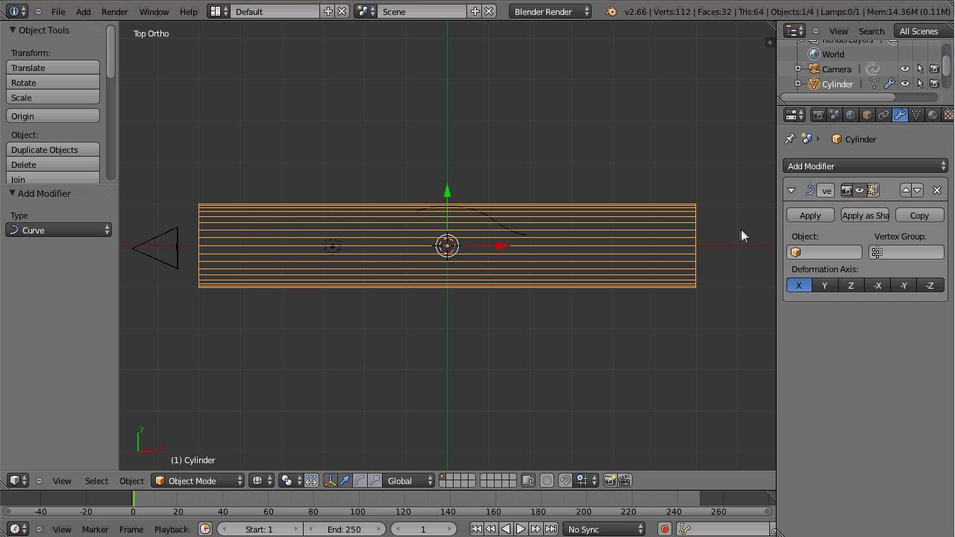
pyautogui.click(806, 253)
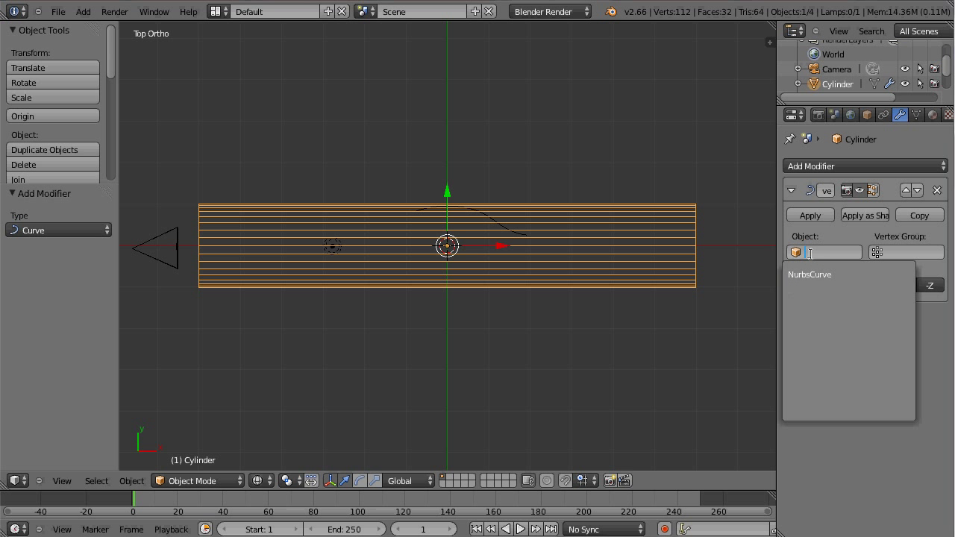
pyautogui.click(813, 275)
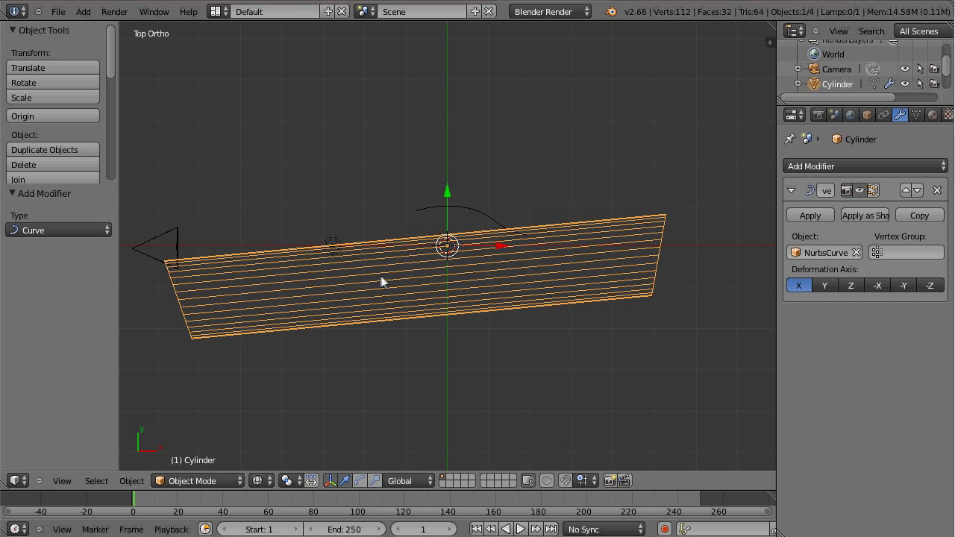
# - In Edit Mode, add five evenly spaced loop cuts around the cylinder
pyautogui.press('Tab')
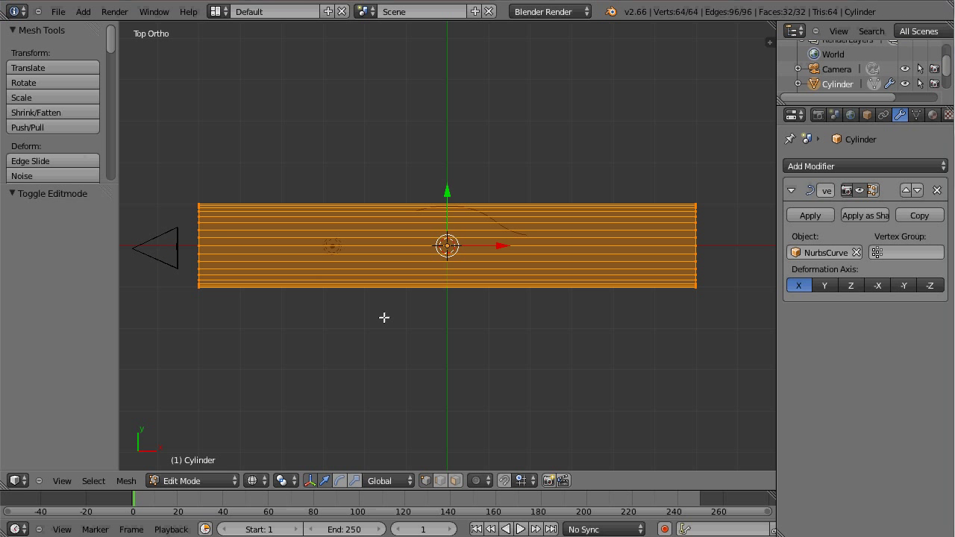
pyautogui.hotkey('ctrl', 'r')
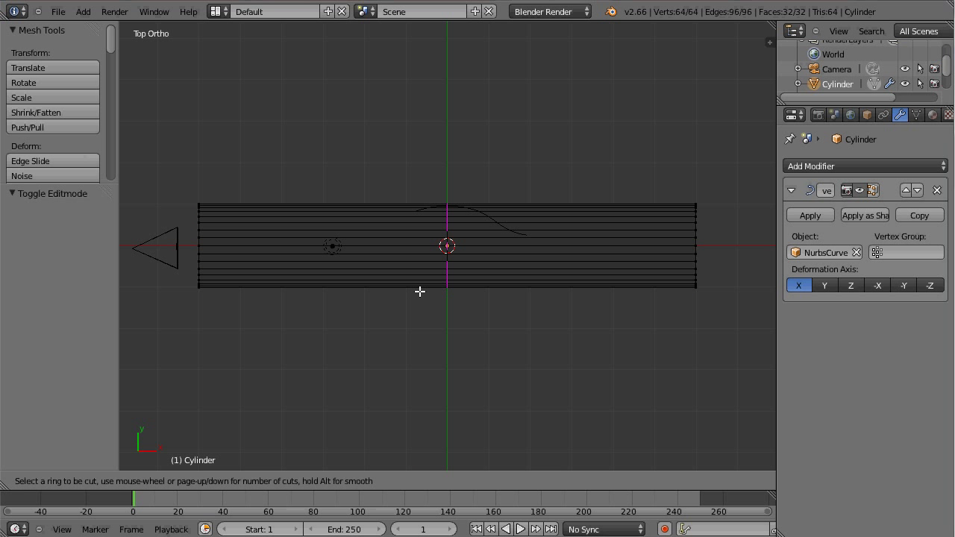
pyautogui.scroll(4, 424, 296)
pyautogui.click(423, 300)
pyautogui.rightClick(422, 302)
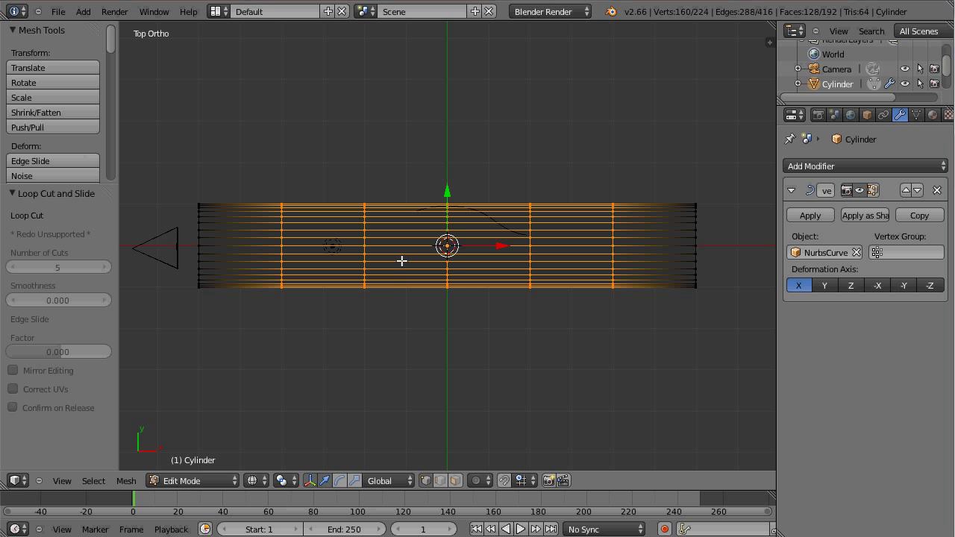
# - Select the whole mesh, subdivide it twice, and return to Object Mode
pyautogui.press('a')
pyautogui.press('a')
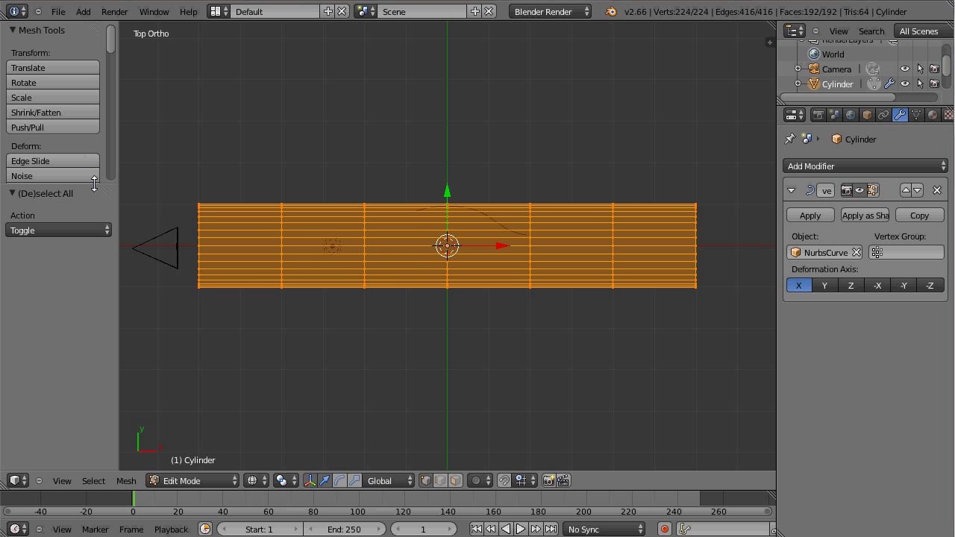
pyautogui.moveTo(93, 185); pyautogui.dragTo(91, 295)
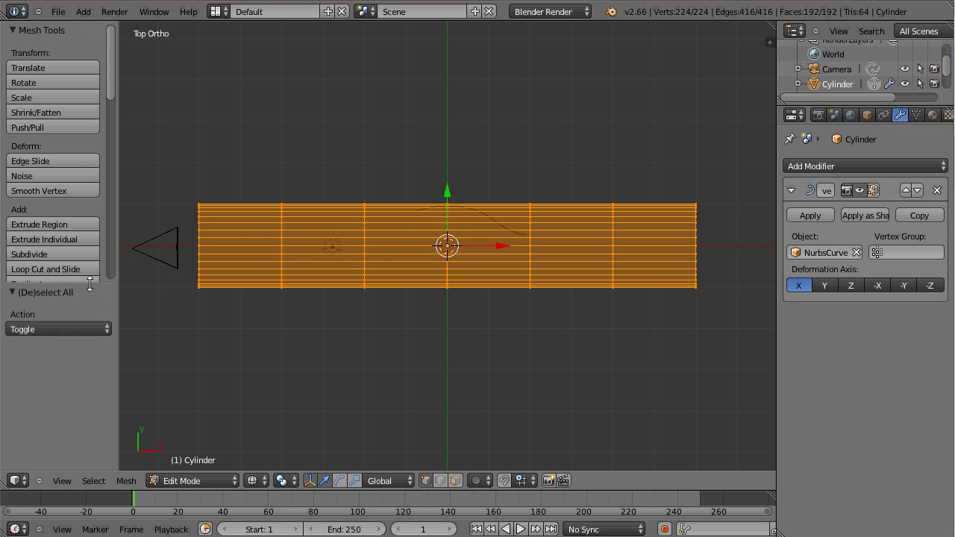
pyautogui.click(41, 254)
pyautogui.click(41, 254)
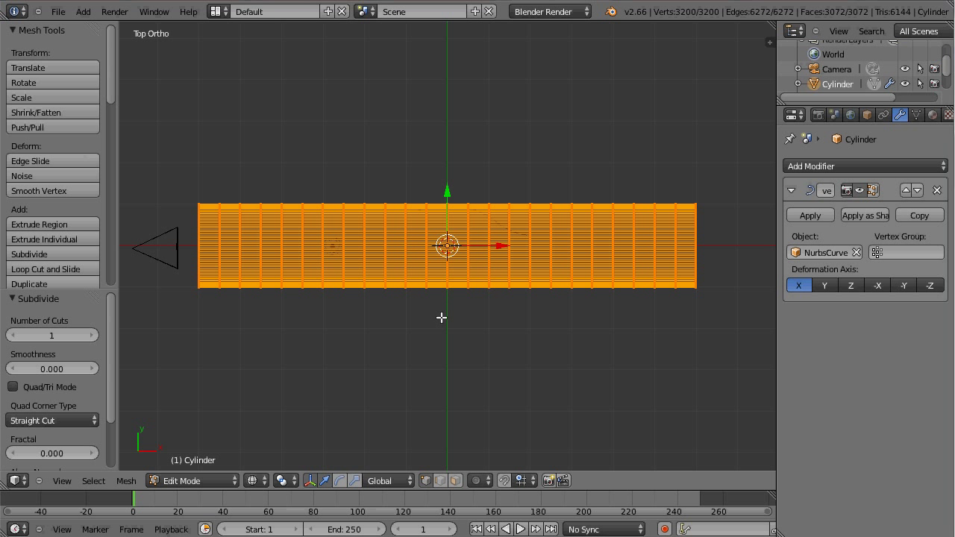
pyautogui.press('Tab')
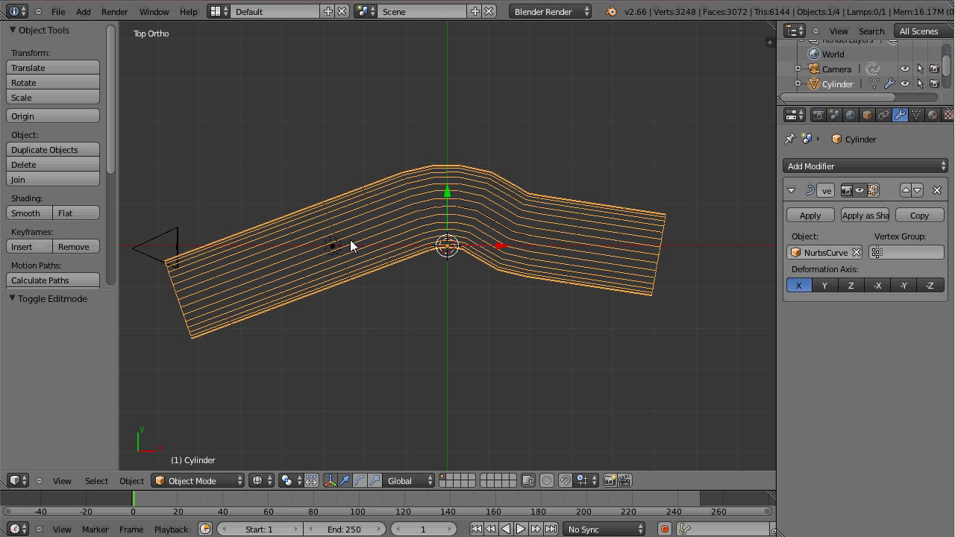
# - Move the camera -0.216 along Y, turn it toward the tunnel mouth, and view through it
pyautogui.rightClick(143, 249)
pyautogui.press('g')
pyautogui.press('y')
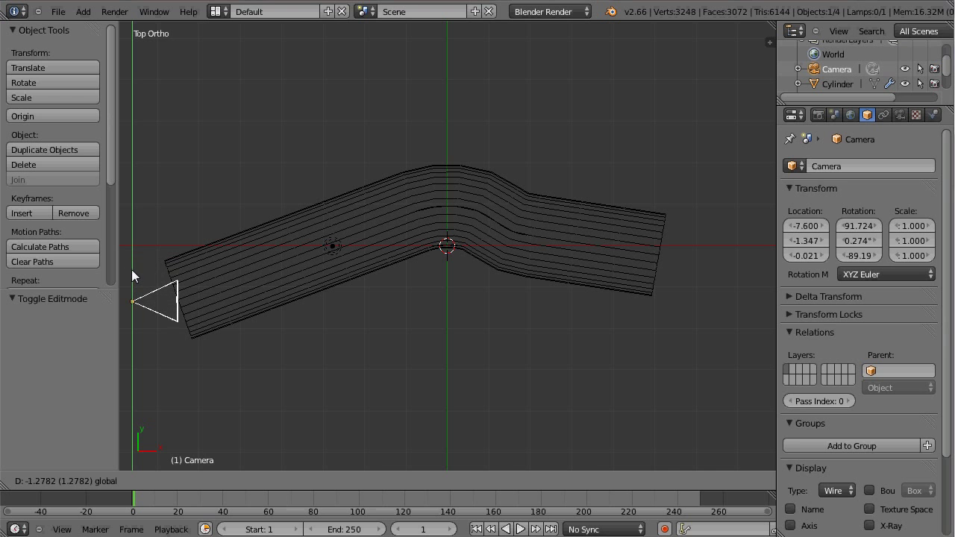
pyautogui.click(131, 270)
pyautogui.press('r')
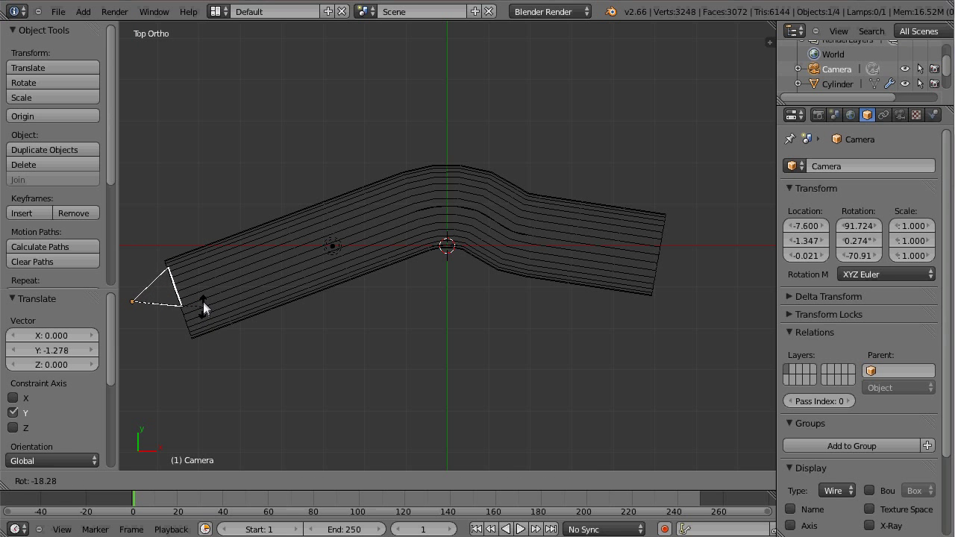
pyautogui.click(203, 301)
pyautogui.hotkey('ctrl', 'z')
pyautogui.press('KP_0')
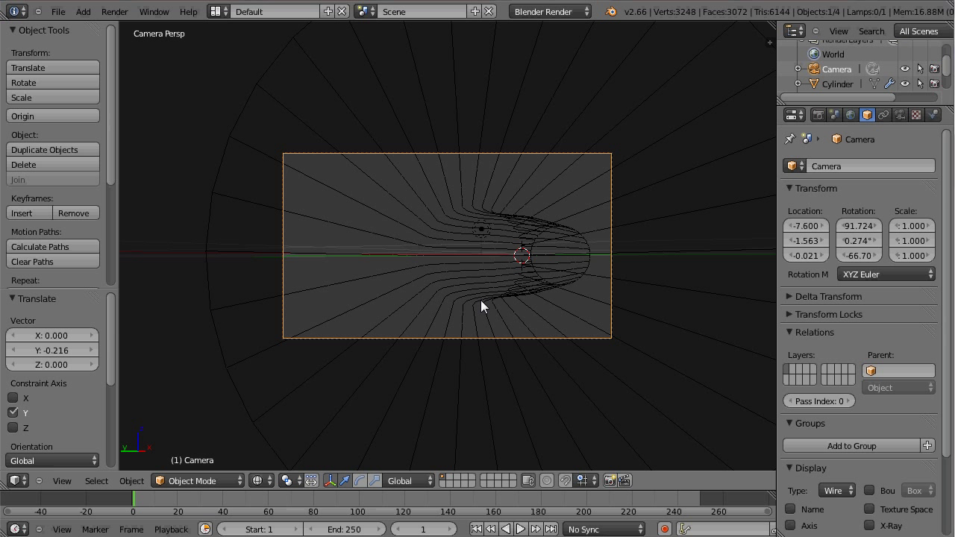
# - Render a test view from inside the tube, then orbit a solid front view of the tunnel
pyautogui.press('F12')
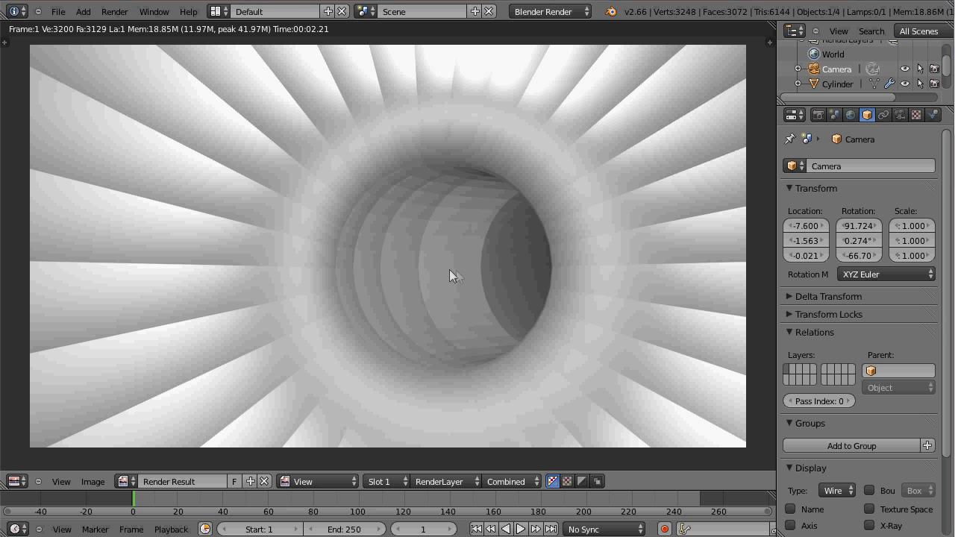
pyautogui.press('Escape')
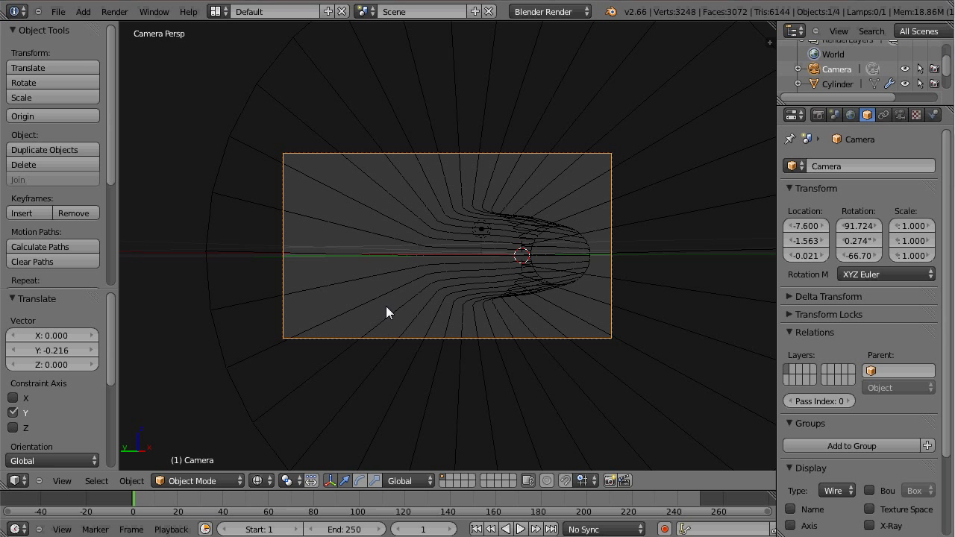
pyautogui.press('z')
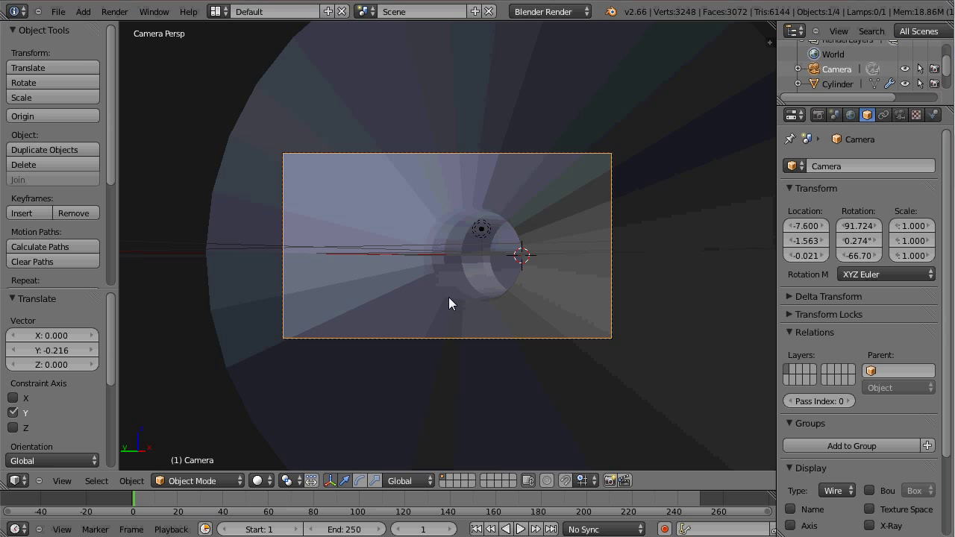
pyautogui.press('KP_1')
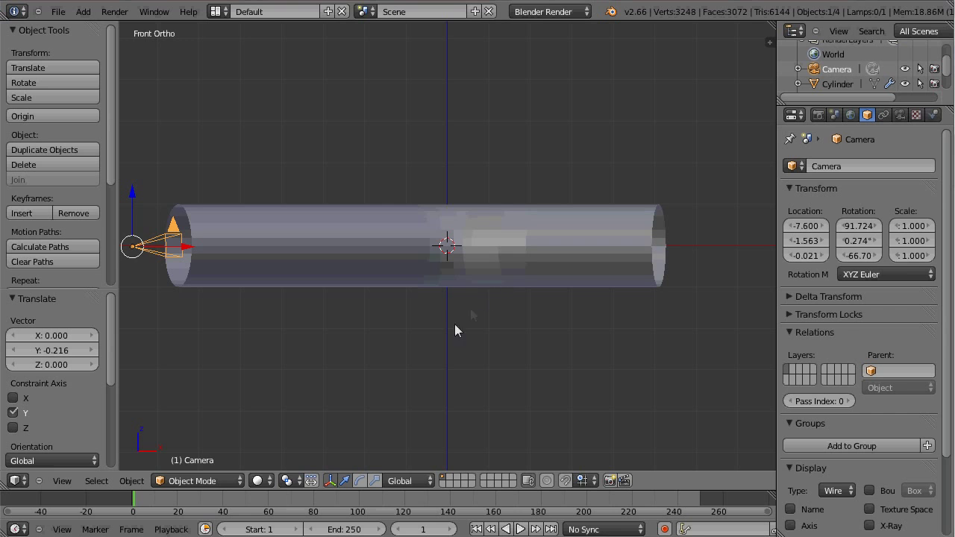
pyautogui.moveTo(427, 323)
pyautogui.mouseDown(button='middle')
pyautogui.moveTo(486, 372)
pyautogui.moveTo(567, 409)
pyautogui.moveTo(427, 301)
pyautogui.moveTo(418, 315)
pyautogui.mouseUp(button='middle')
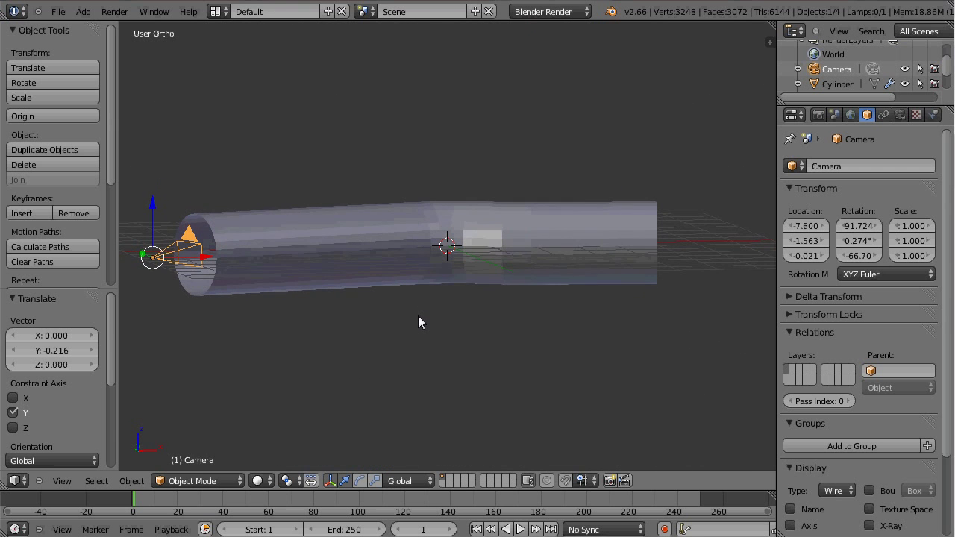
# - Give the cylinder a new pale-yellow material, Material.001, and show its empty texture slots
pyautogui.rightClick(298, 263)
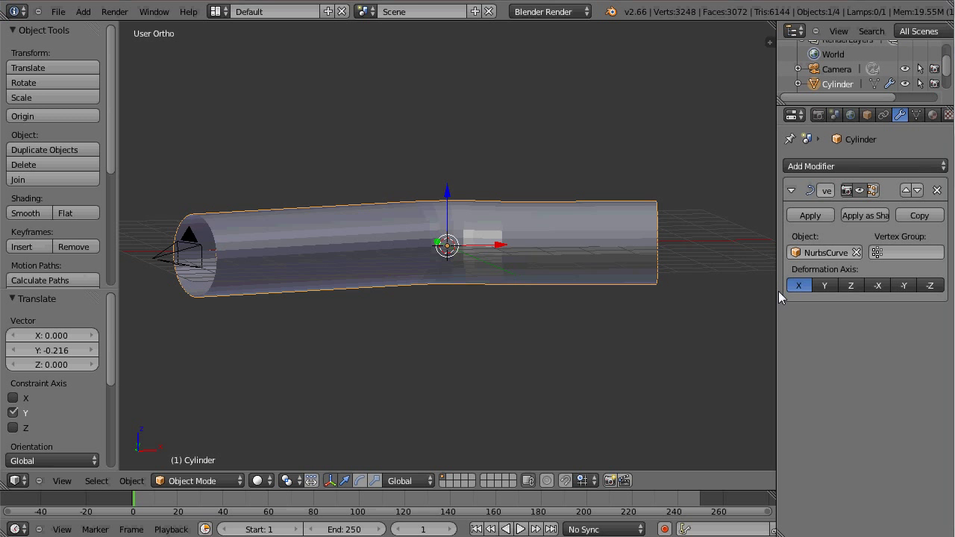
pyautogui.moveTo(776, 295); pyautogui.dragTo(757, 298)
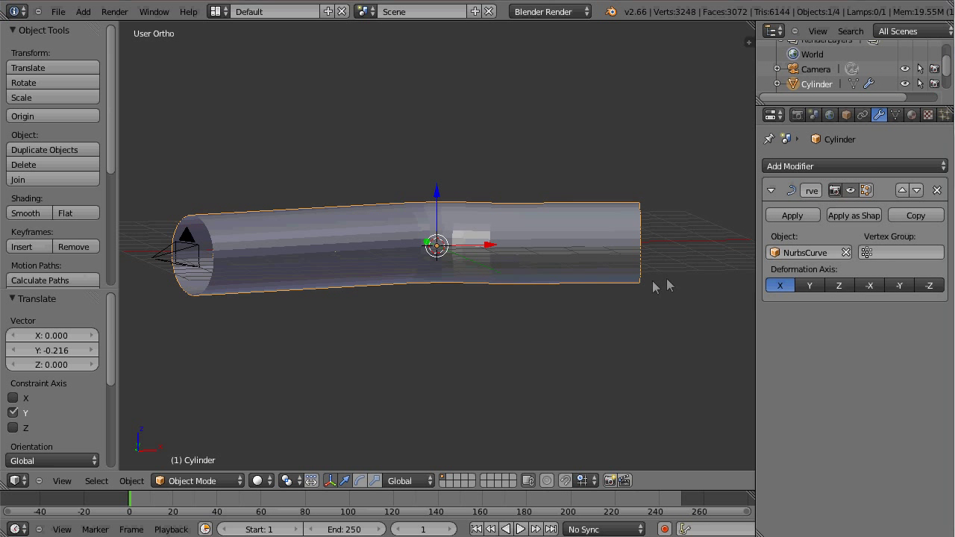
pyautogui.click(911, 114)
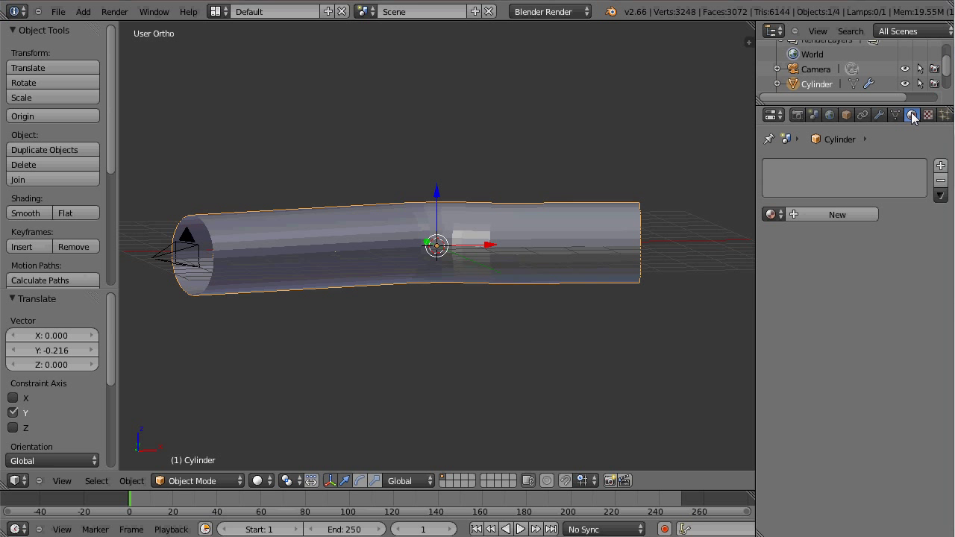
pyautogui.click(817, 215)
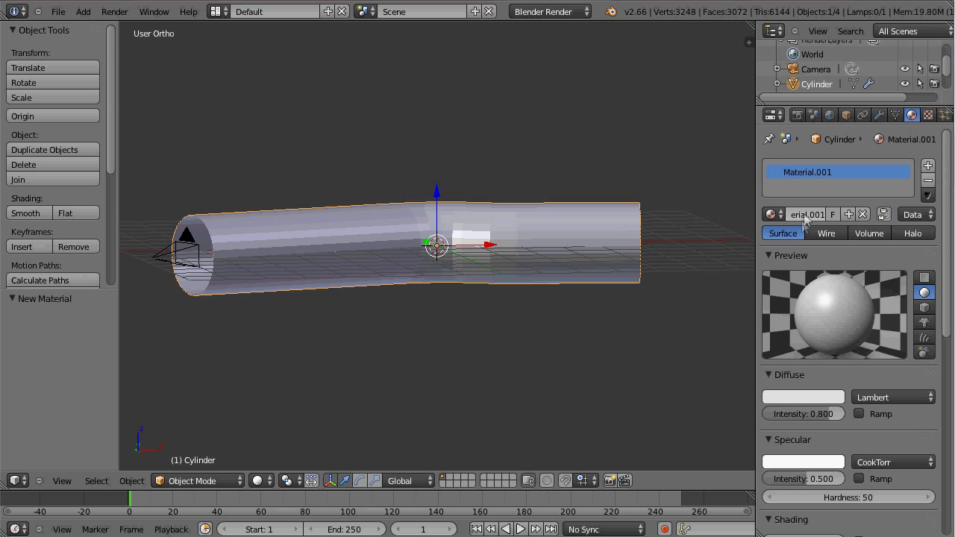
pyautogui.click(785, 397)
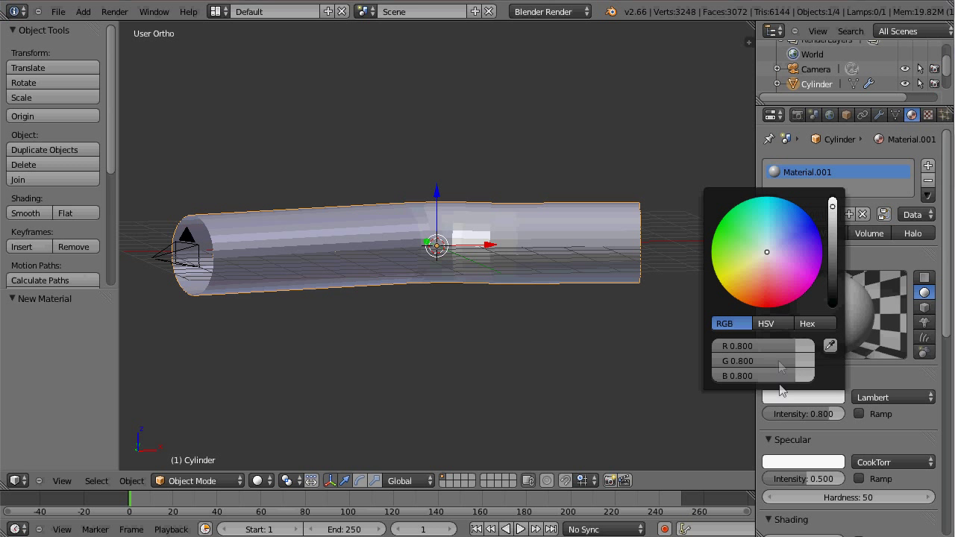
pyautogui.moveTo(769, 343)
pyautogui.mouseDown()
pyautogui.moveTo(793, 348)
pyautogui.moveTo(804, 378)
pyautogui.mouseUp()
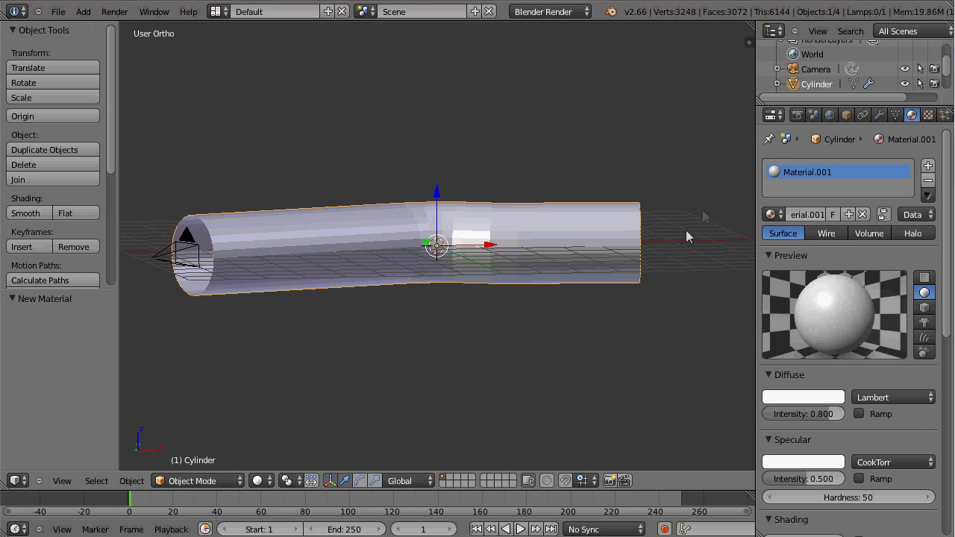
pyautogui.click(929, 116)
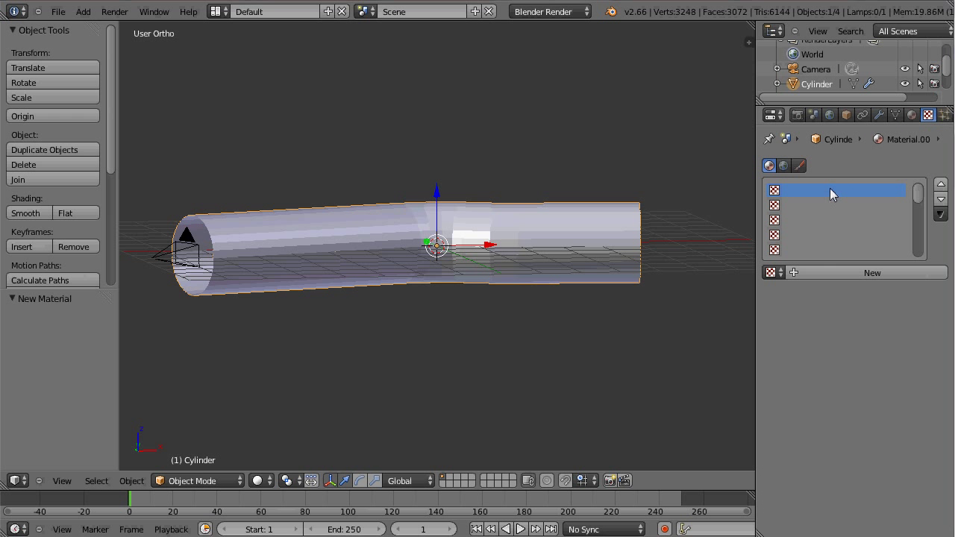
# - Add a new Clouds texture and set its mapping projection to Tube
pyautogui.click(818, 273)
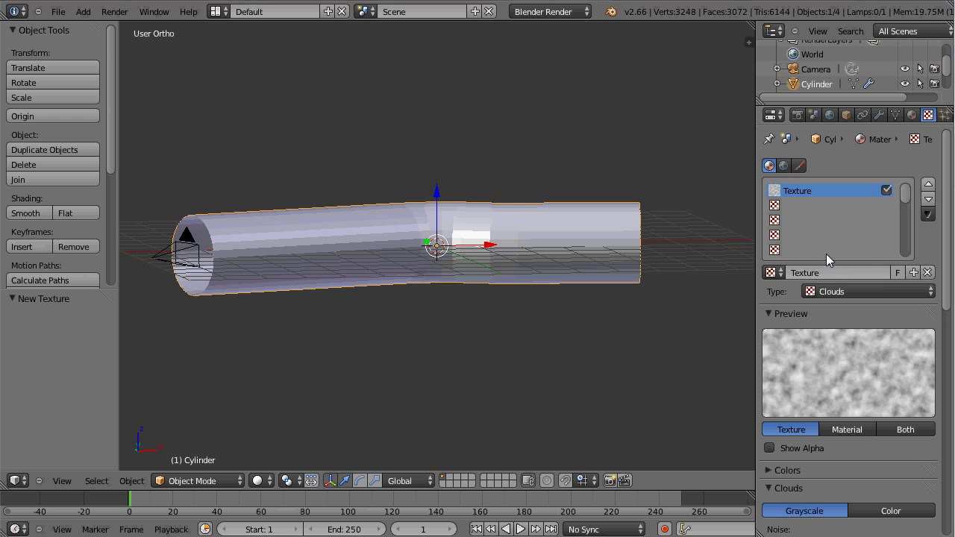
pyautogui.click(847, 290)
pyautogui.scroll(-8, 944, 294)
pyautogui.scroll(-1, 849, 328)
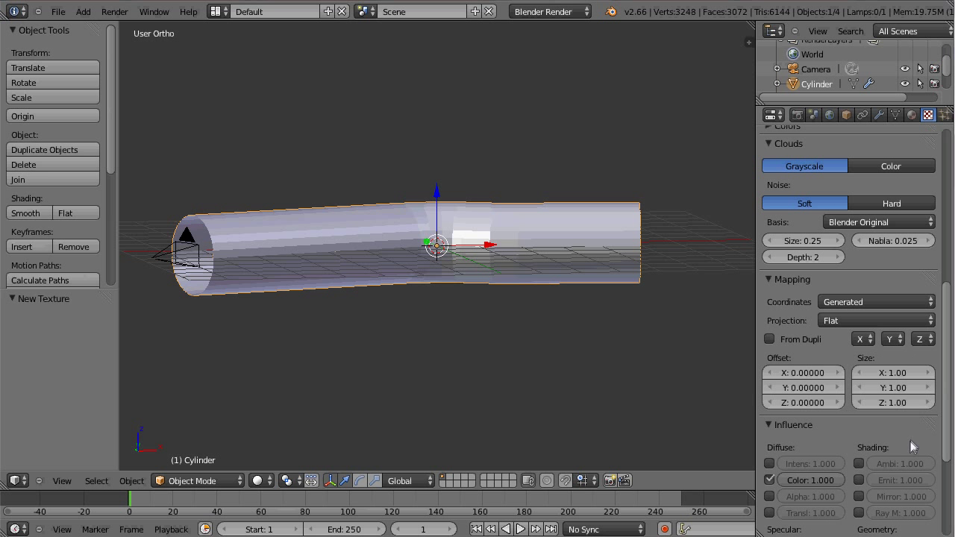
pyautogui.click(882, 322)
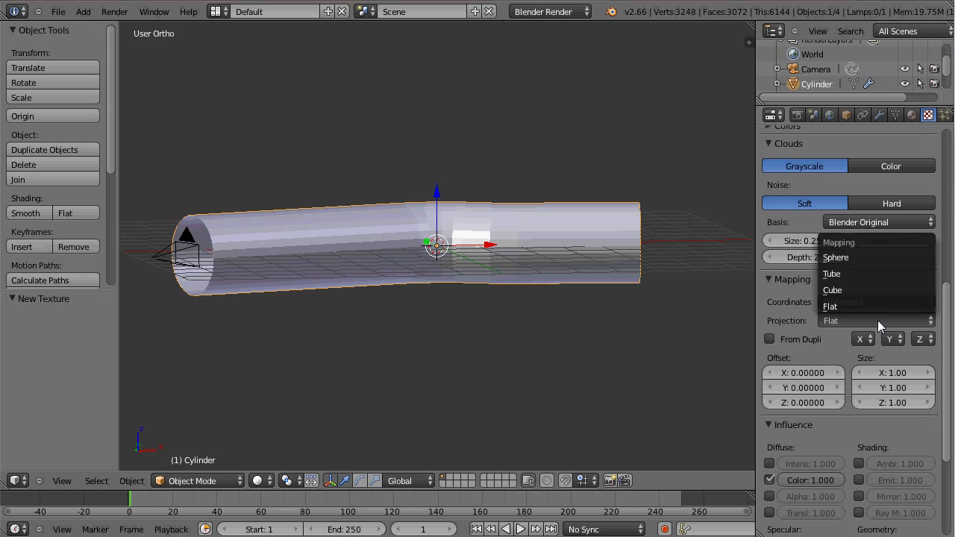
pyautogui.click(846, 275)
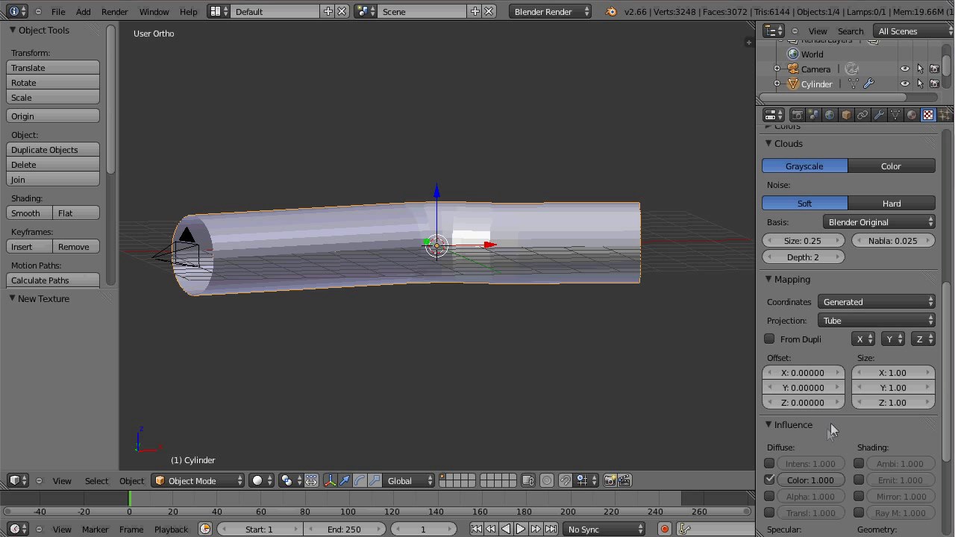
# - Enable the texture's Normal influence with a strength of 0.398
pyautogui.scroll(-2, 910, 433)
pyautogui.scroll(-3, 896, 440)
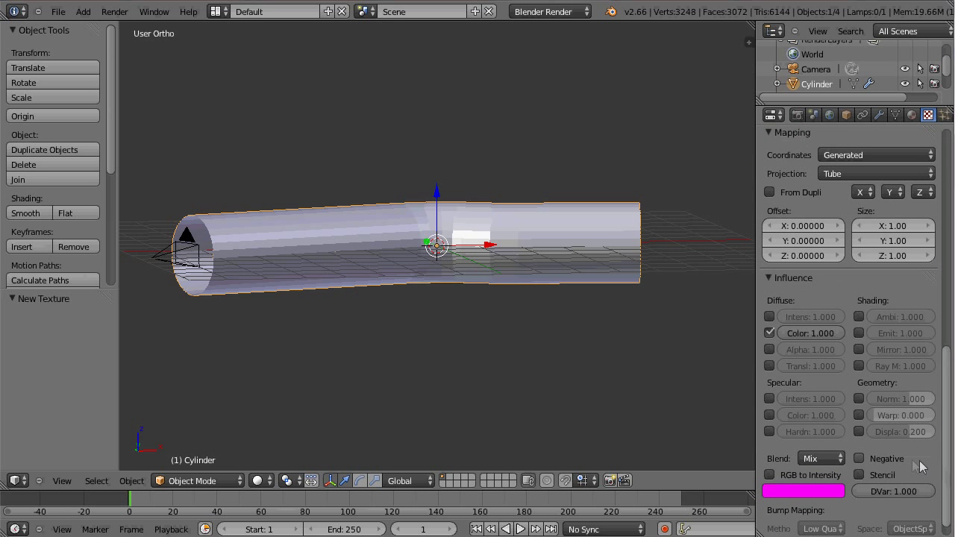
pyautogui.click(859, 398)
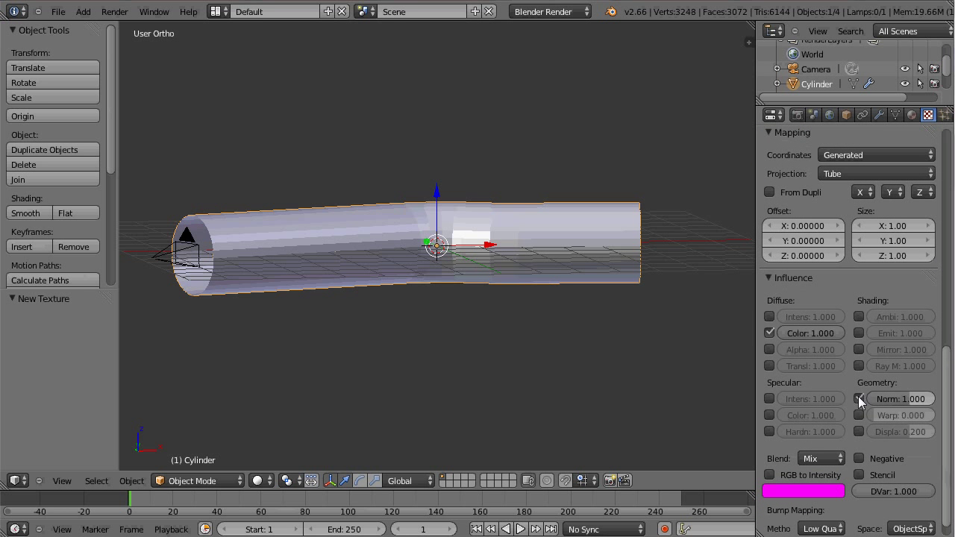
pyautogui.moveTo(910, 397); pyautogui.dragTo(905, 397)
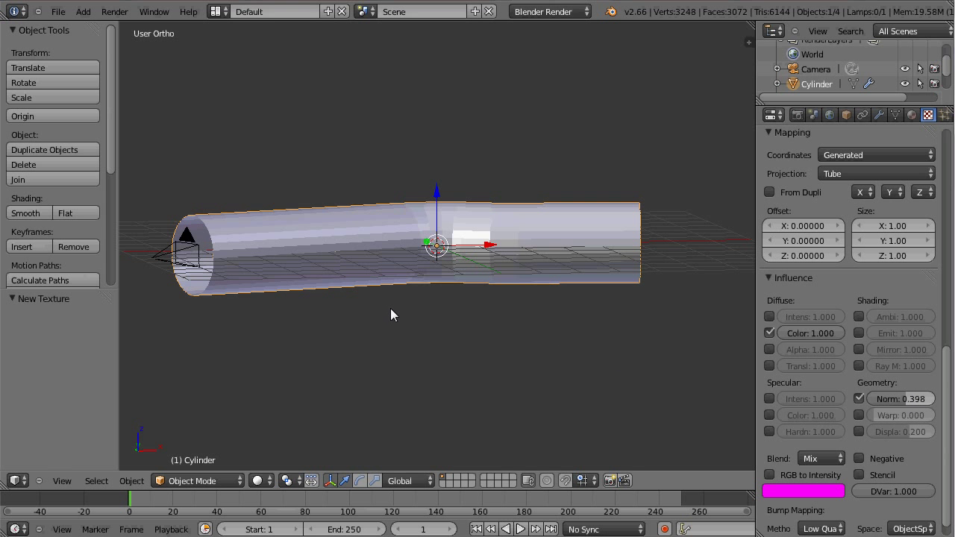
# - Turn off the clouds texture's diffuse Color influence and re-render the grey, bumpy tunnel
pyautogui.press('F12')
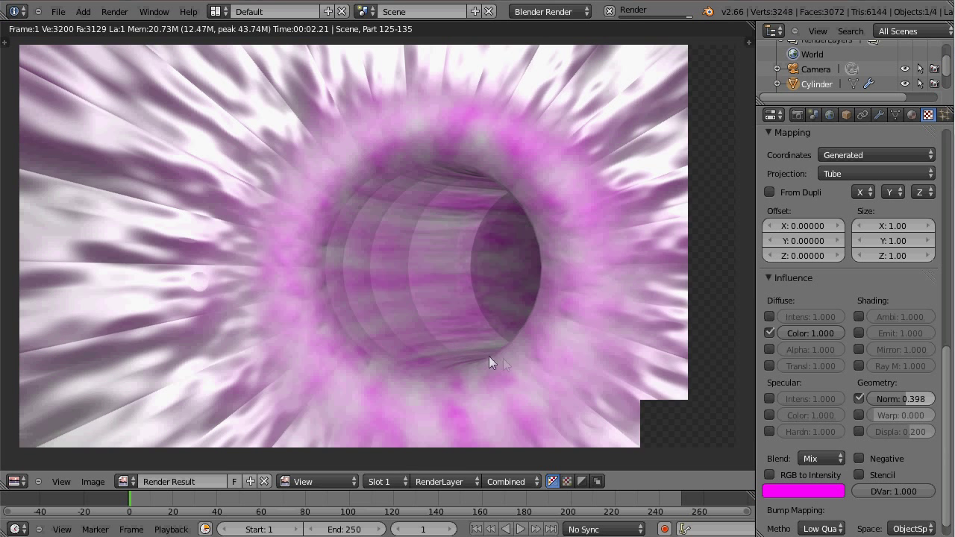
pyautogui.click(770, 330)
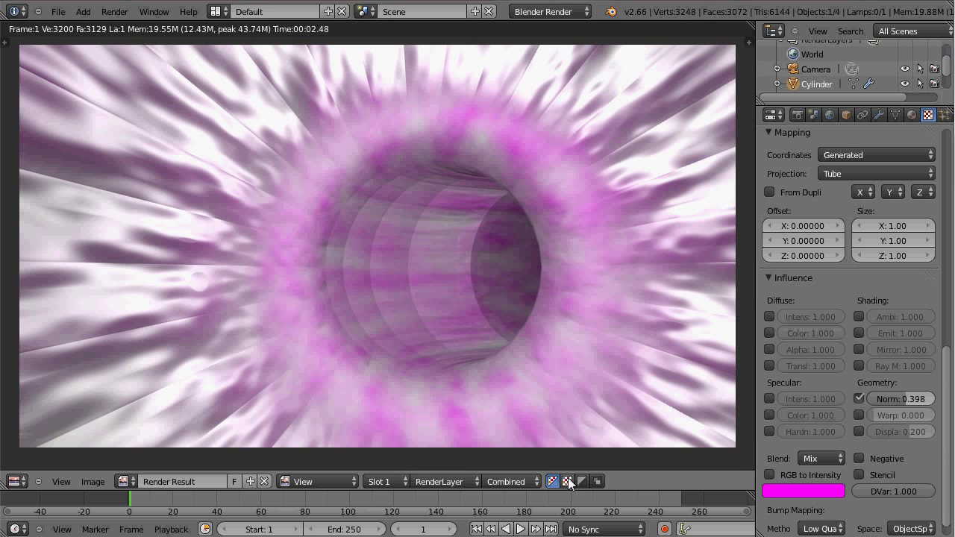
pyautogui.press('F12')
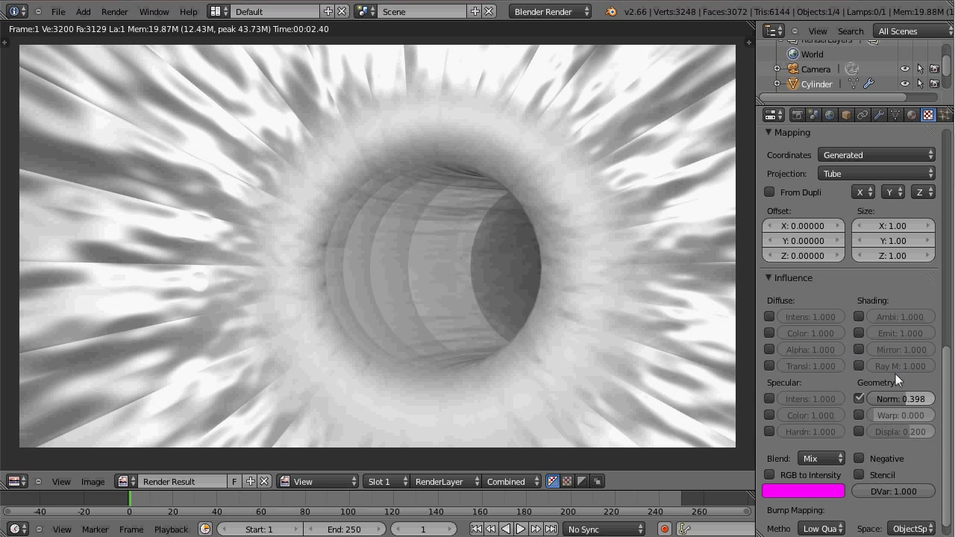
pyautogui.scroll(10, 950, 369)
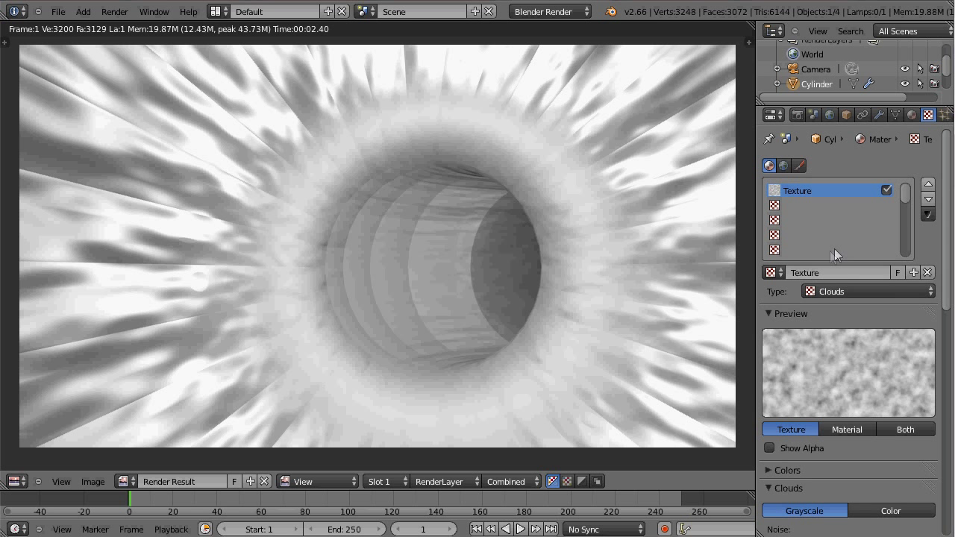
# - Create a second texture, Texture.001, in the next slot as an Image or Movie type
pyautogui.click(789, 206)
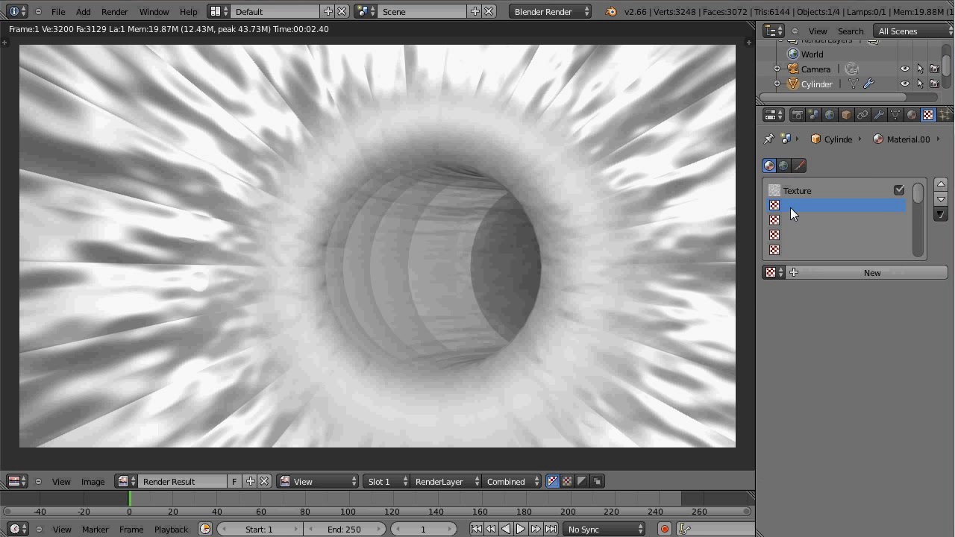
pyautogui.click(805, 268)
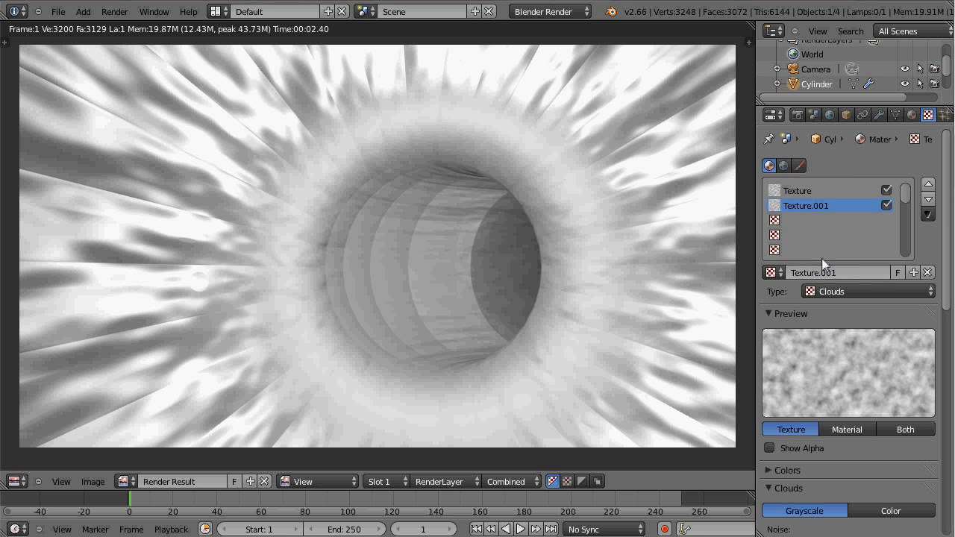
pyautogui.click(847, 290)
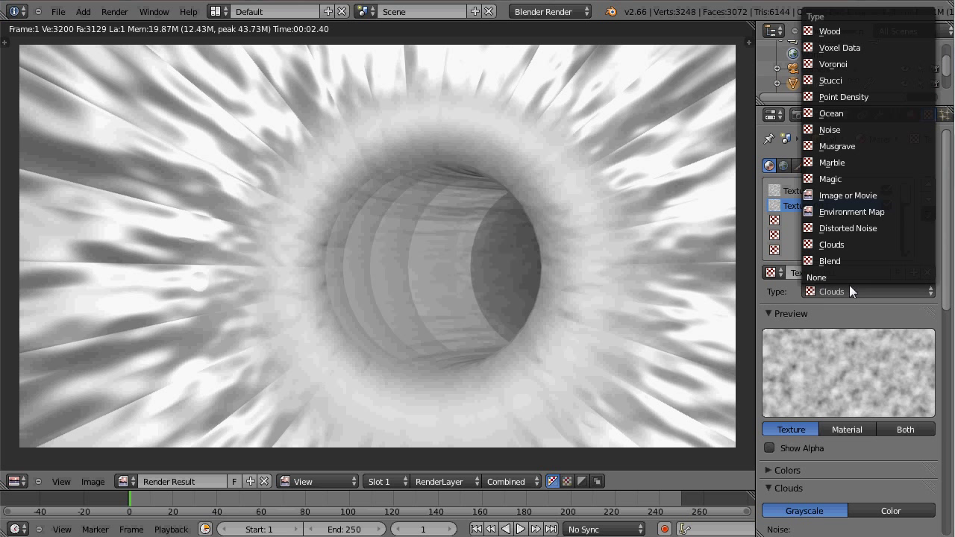
pyautogui.click(844, 194)
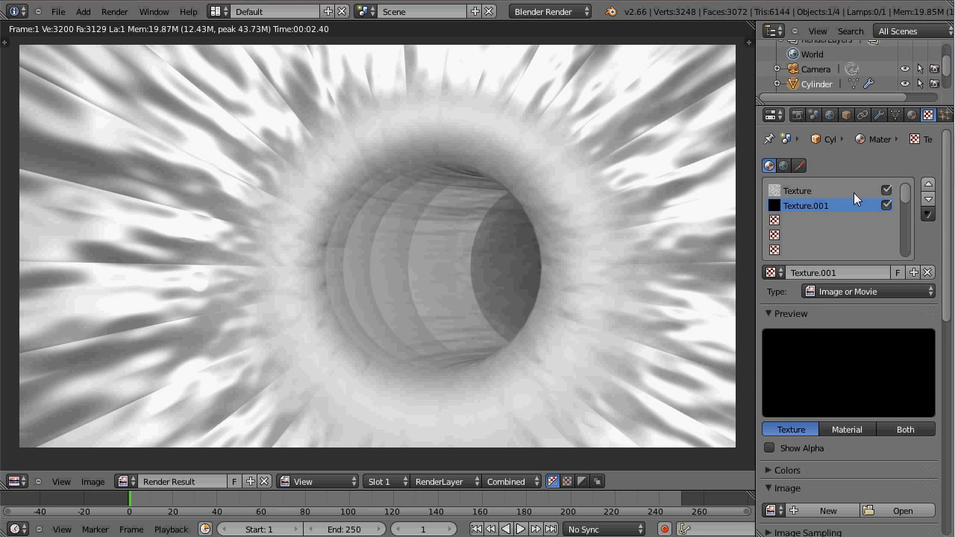
# - Load SoilSand0046_3_S.jpg from the Texturas folder as the texture's image
pyautogui.click(895, 511)
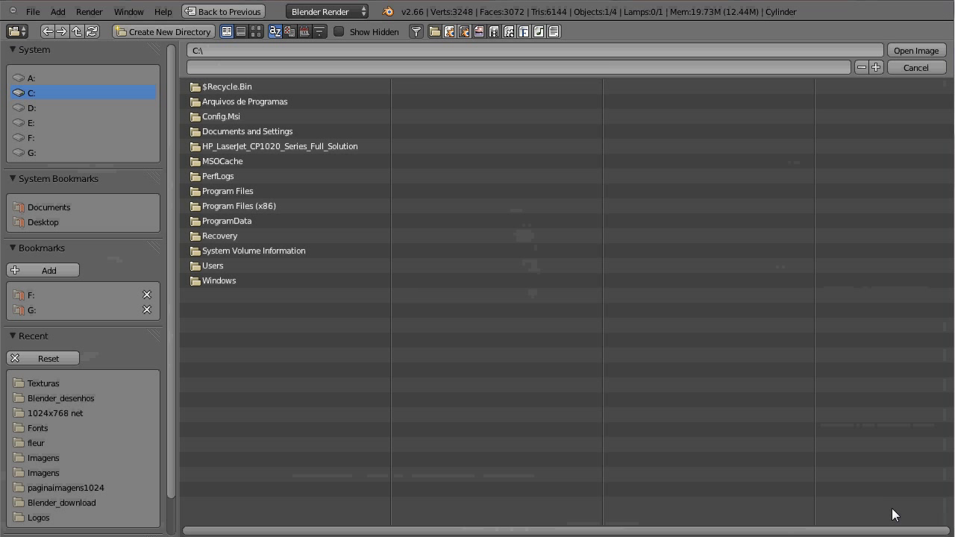
pyautogui.click(41, 382)
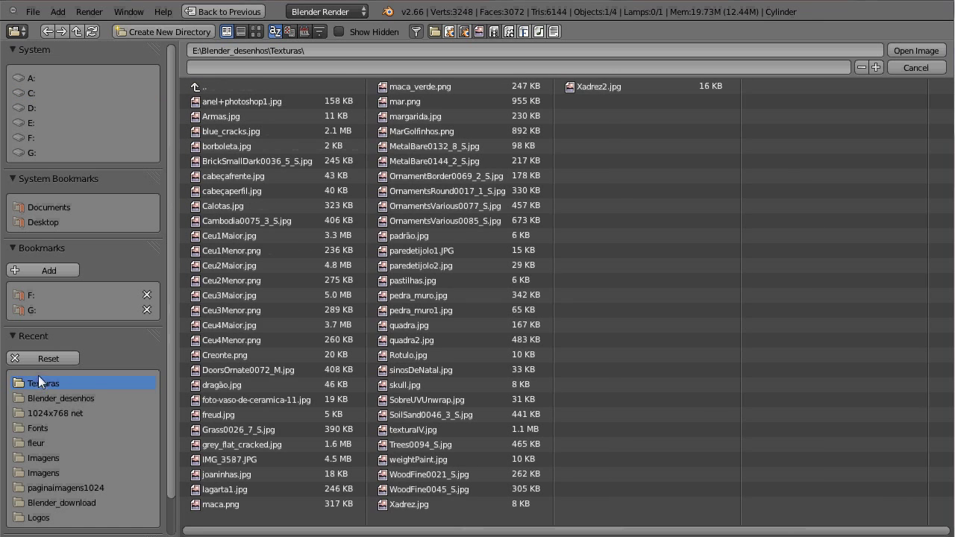
pyautogui.click(255, 31)
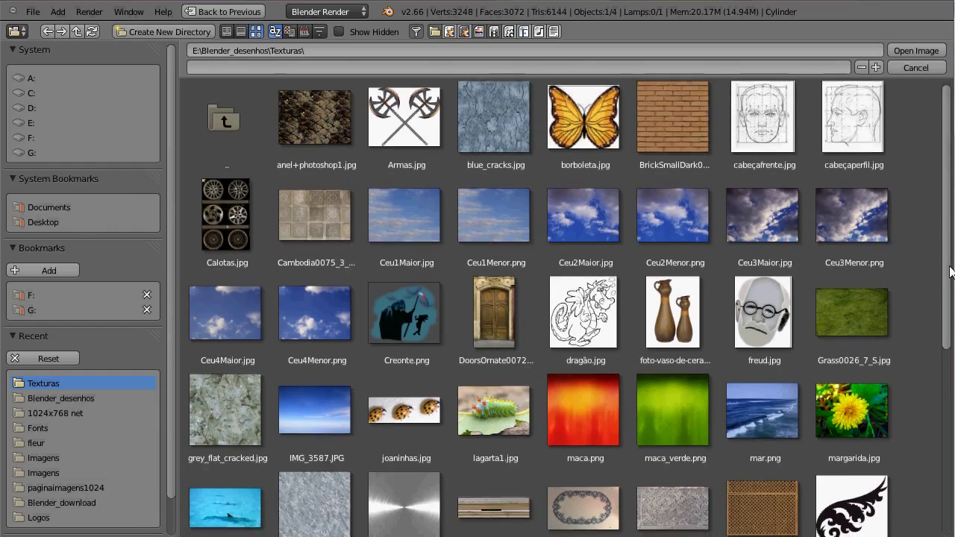
pyautogui.moveTo(943, 272)
pyautogui.mouseDown()
pyautogui.moveTo(950, 317)
pyautogui.moveTo(564, 455)
pyautogui.mouseUp()
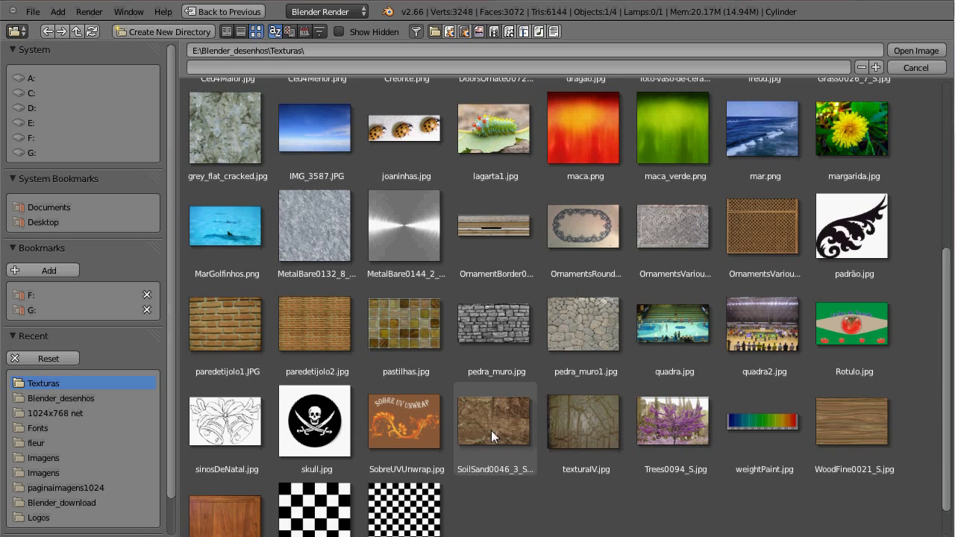
pyautogui.click(492, 430)
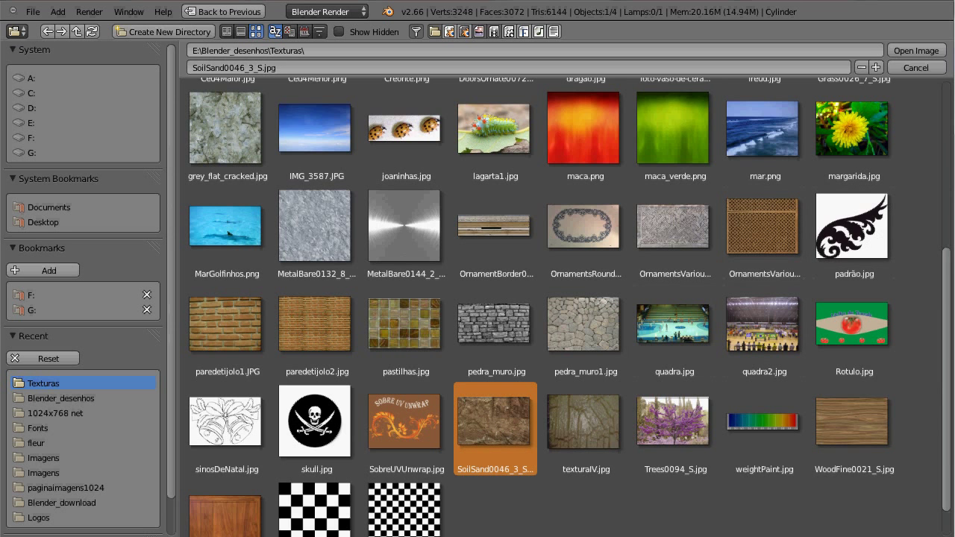
pyautogui.click(913, 49)
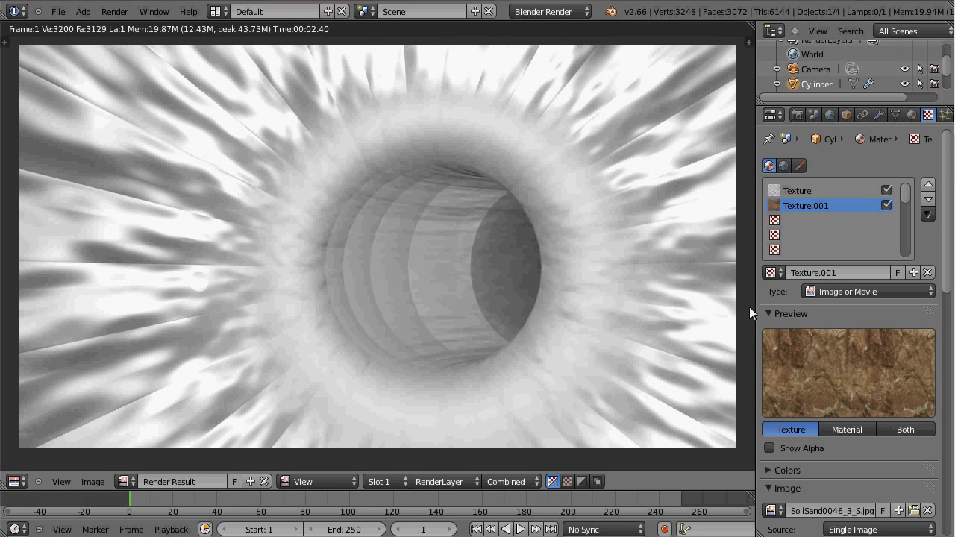
# - Render the soil tunnel, switch the image texture's projection to Tube, and re-render
pyautogui.press('F12')
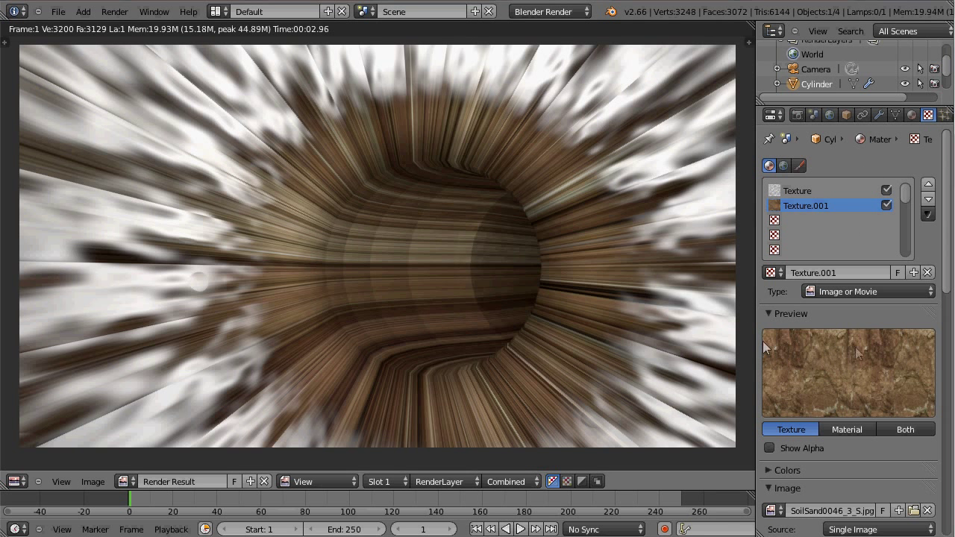
pyautogui.moveTo(947, 276); pyautogui.dragTo(951, 440)
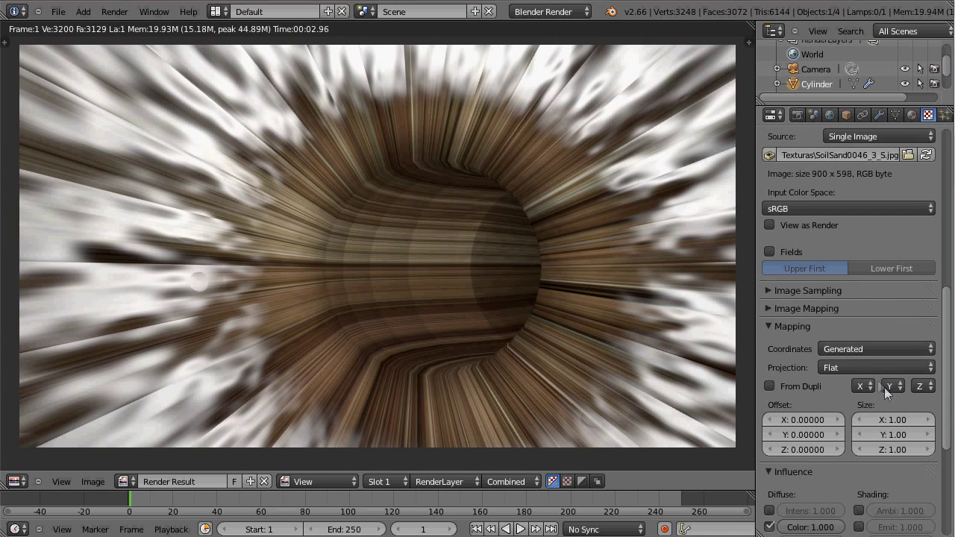
pyautogui.click(867, 368)
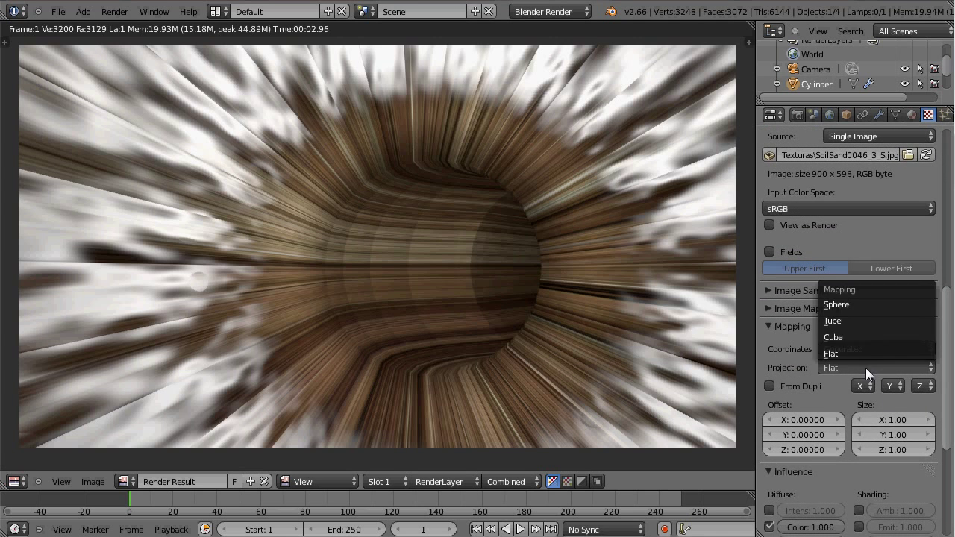
pyautogui.click(838, 320)
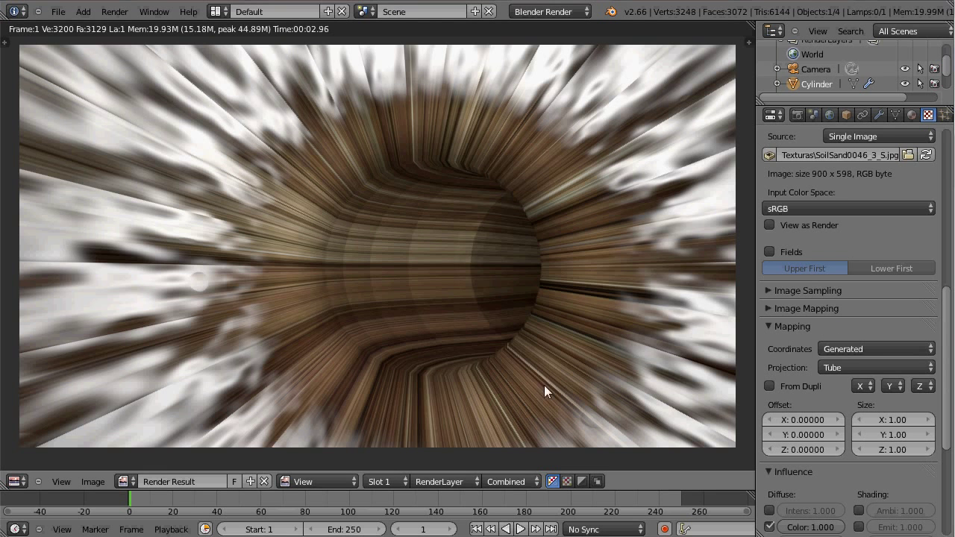
pyautogui.press('F12')
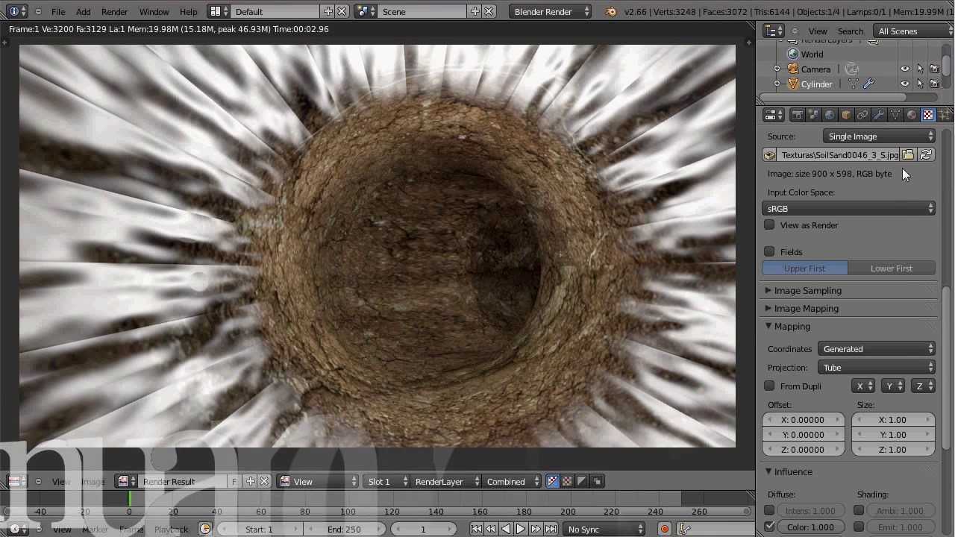
# - Lower the material's specular intensity to 0.118 and render the tunnel again
pyautogui.click(911, 115)
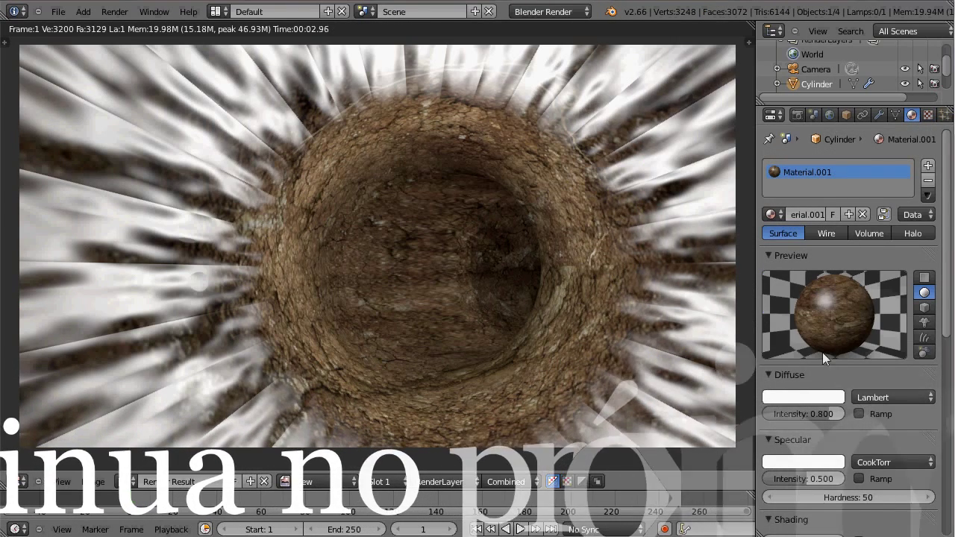
pyautogui.moveTo(810, 477); pyautogui.dragTo(504, 325)
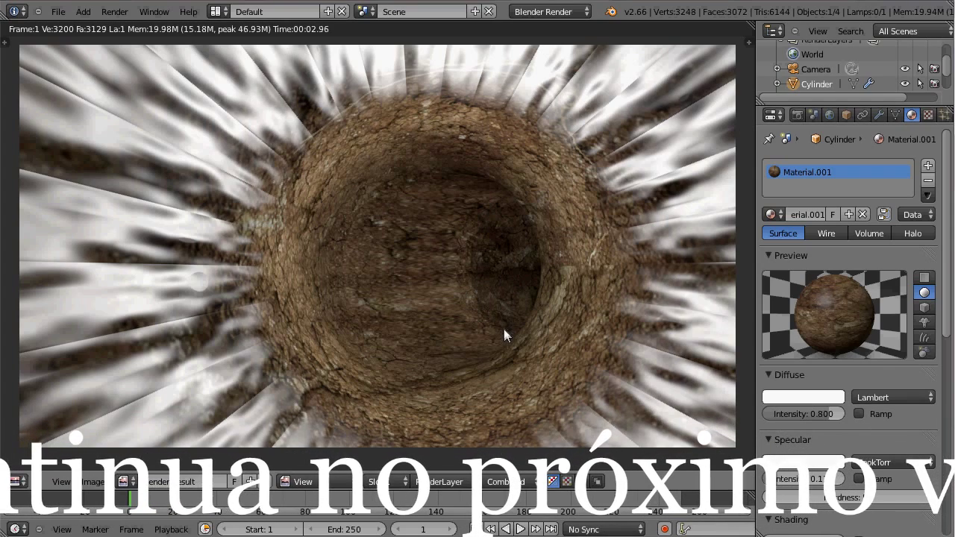
pyautogui.press('F12')
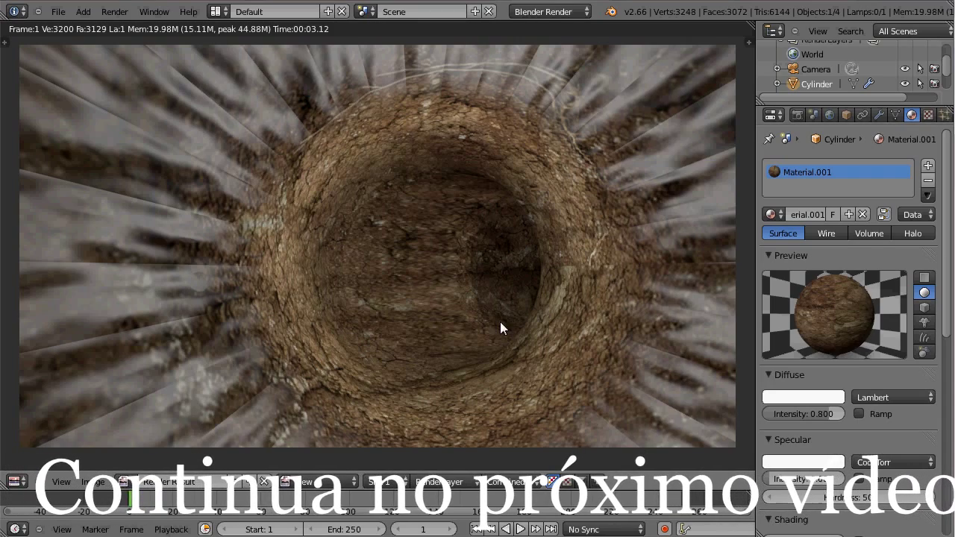
pyautogui.press('F12')
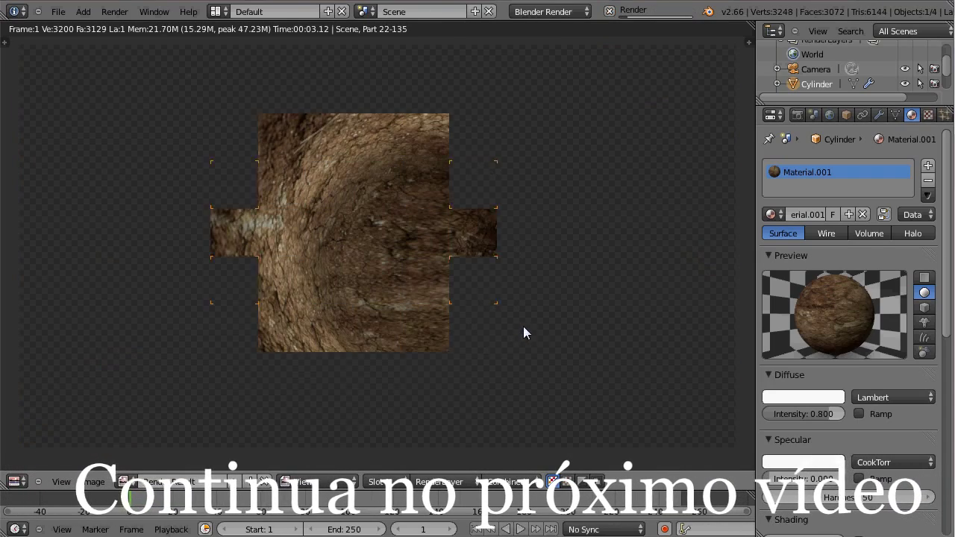